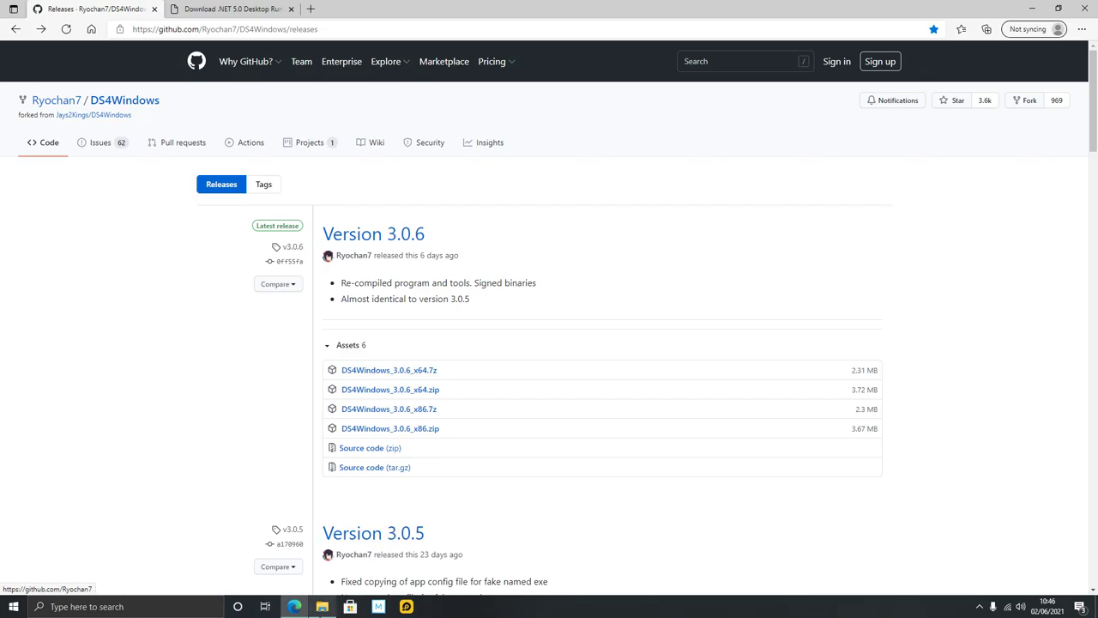
# Open the DS4Windows folder inside DS4Windows_3.0.6_x64 in File Explorer and launch the DS4Windows application.
pyautogui.click(324, 609)
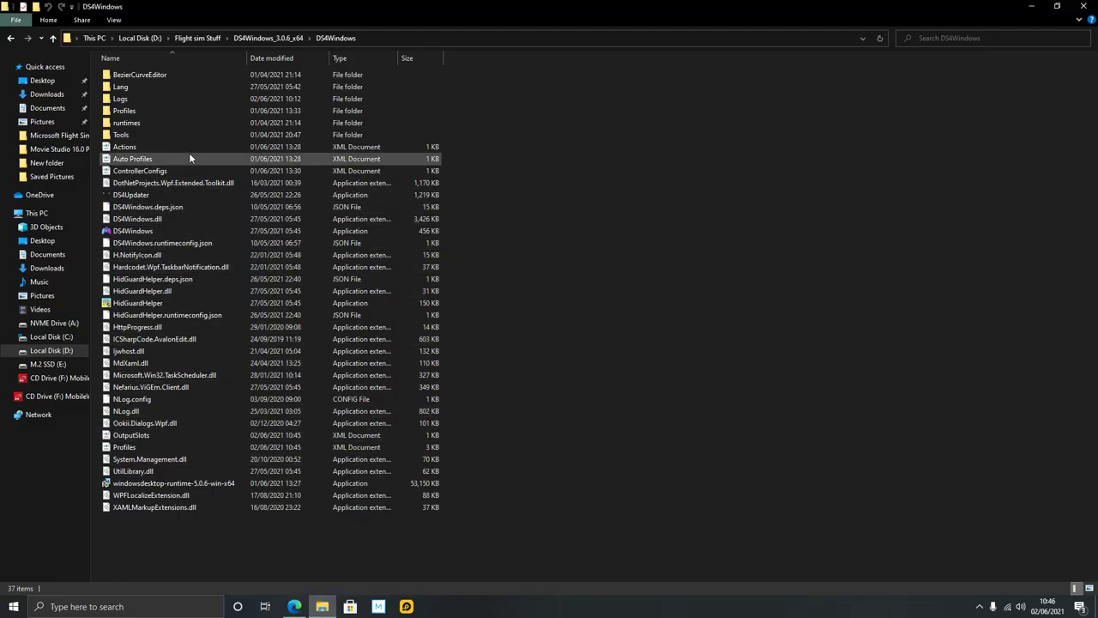
pyautogui.click(11, 38)
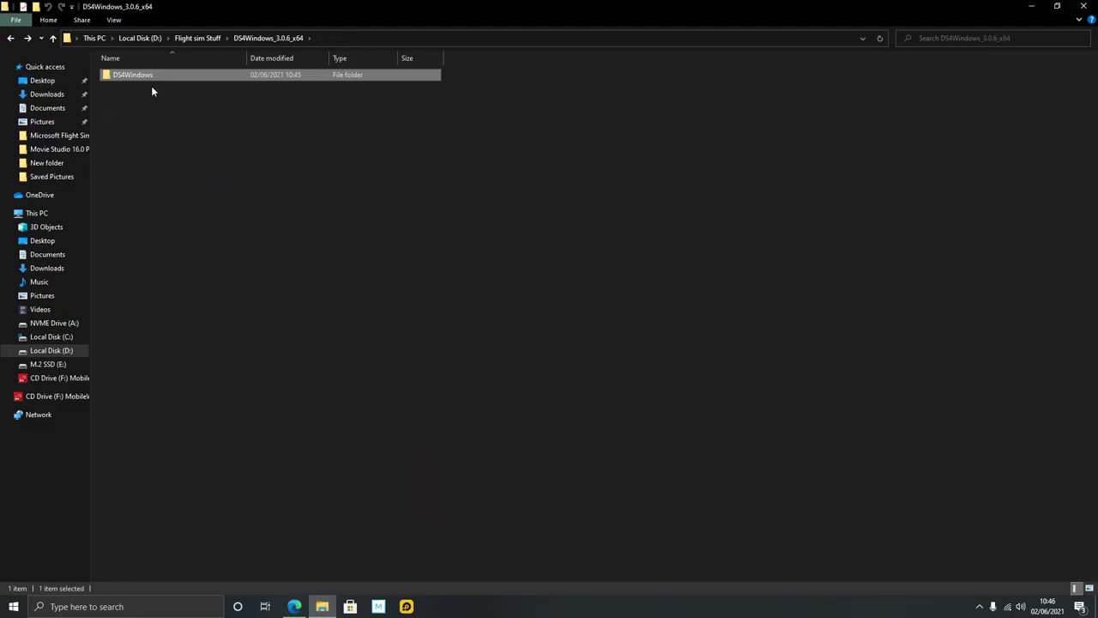
pyautogui.doubleClick(162, 74)
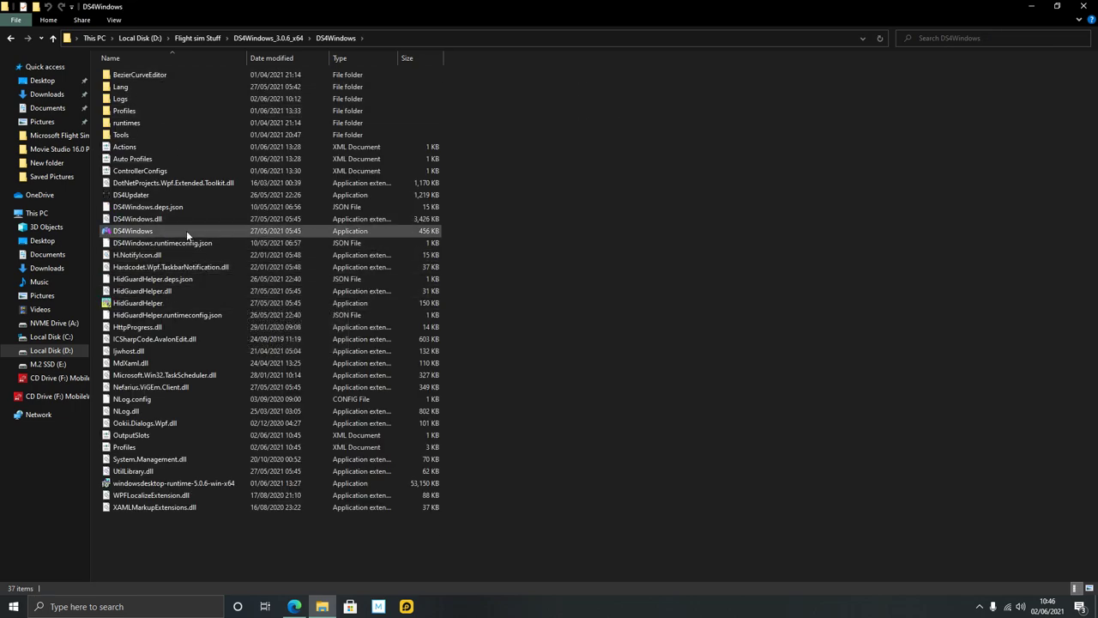
pyautogui.doubleClick(134, 231)
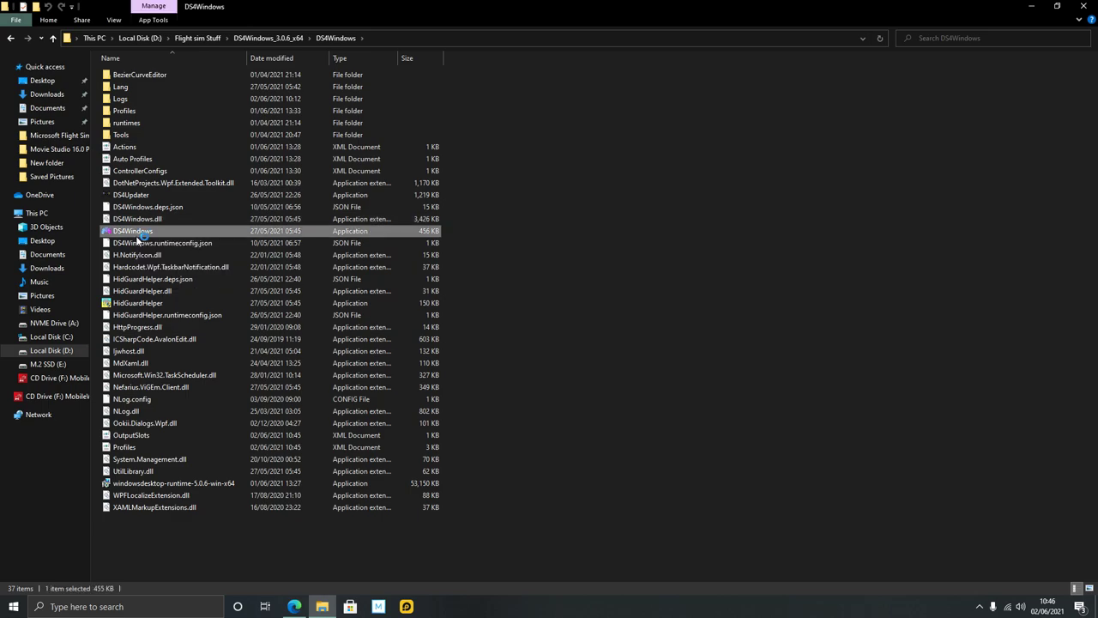
# Show the .NET 5.0 Desktop Runtime download page in the browser and switch to the DS4Windows window.
pyautogui.click(294, 606)
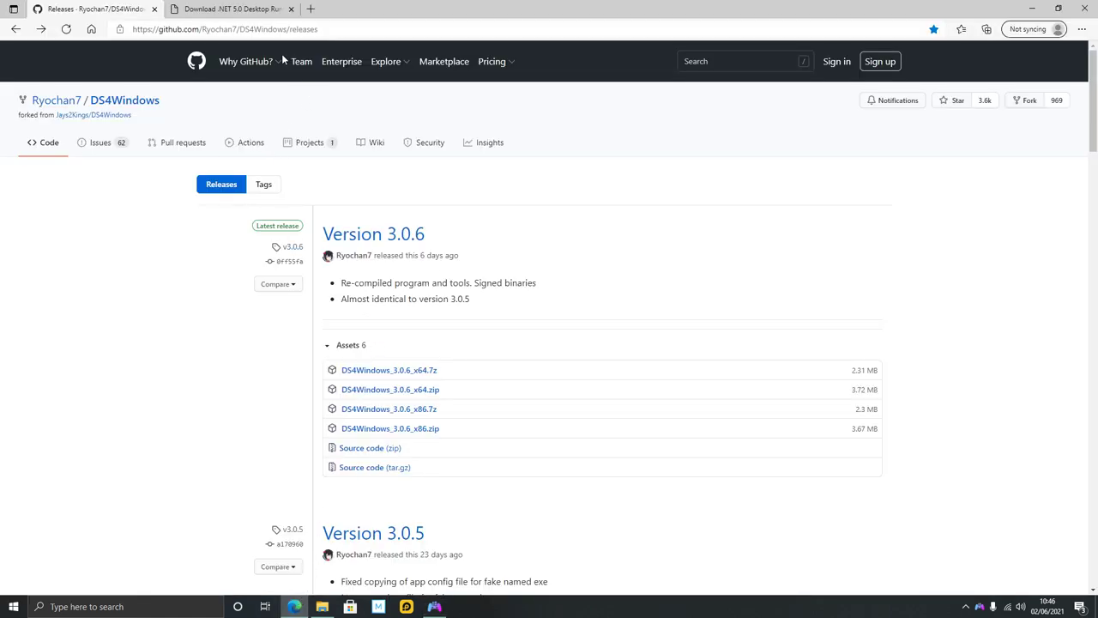
pyautogui.click(254, 11)
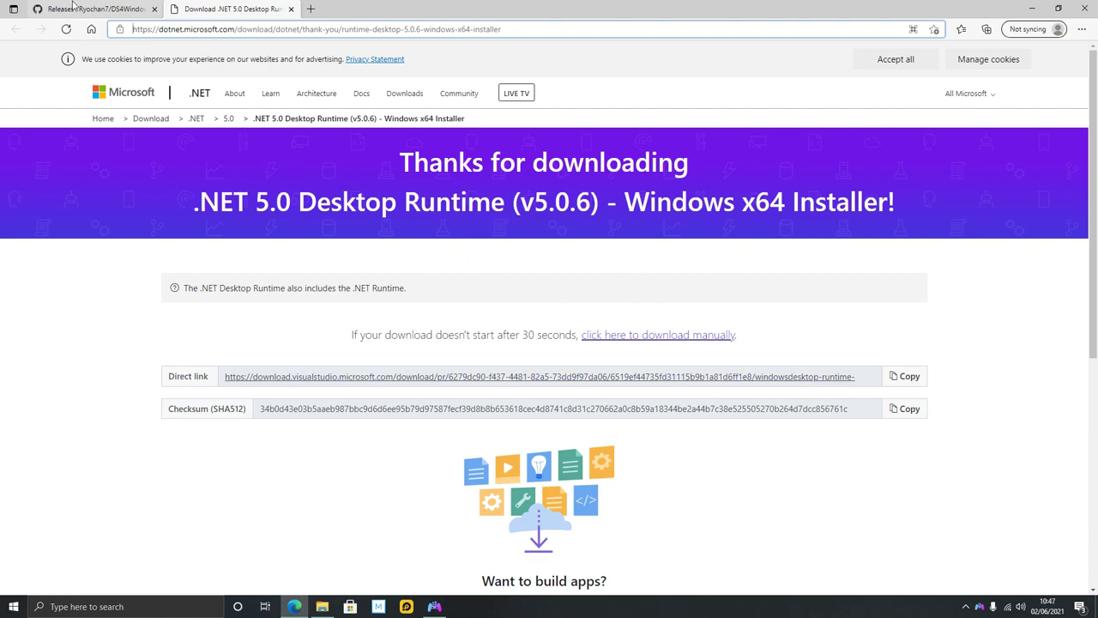
pyautogui.click(434, 606)
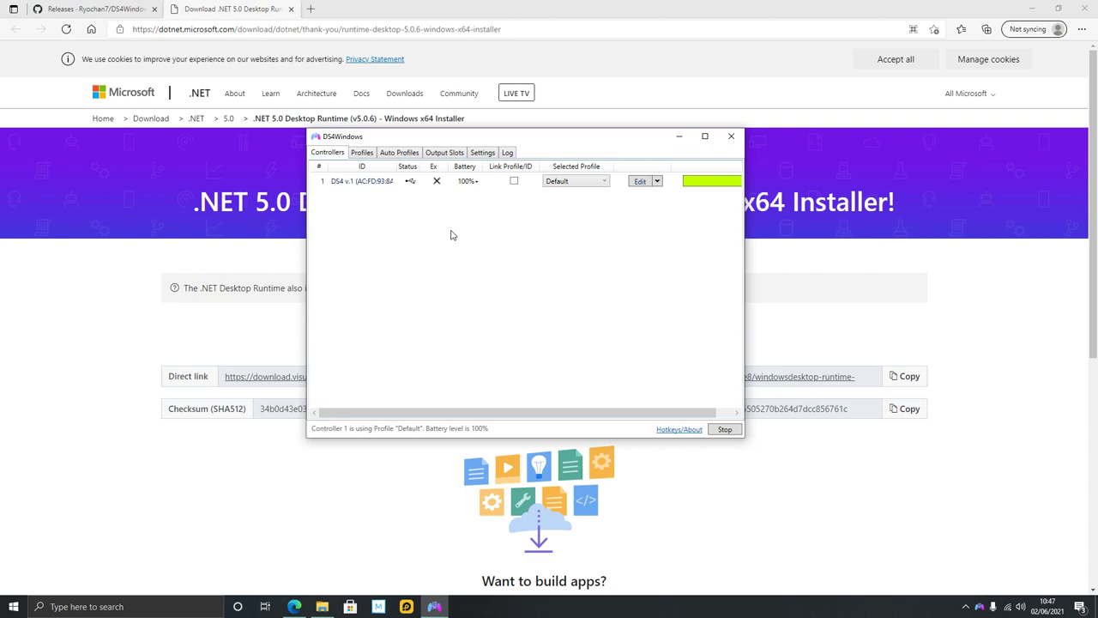
pyautogui.moveTo(521, 139); pyautogui.dragTo(543, 185)
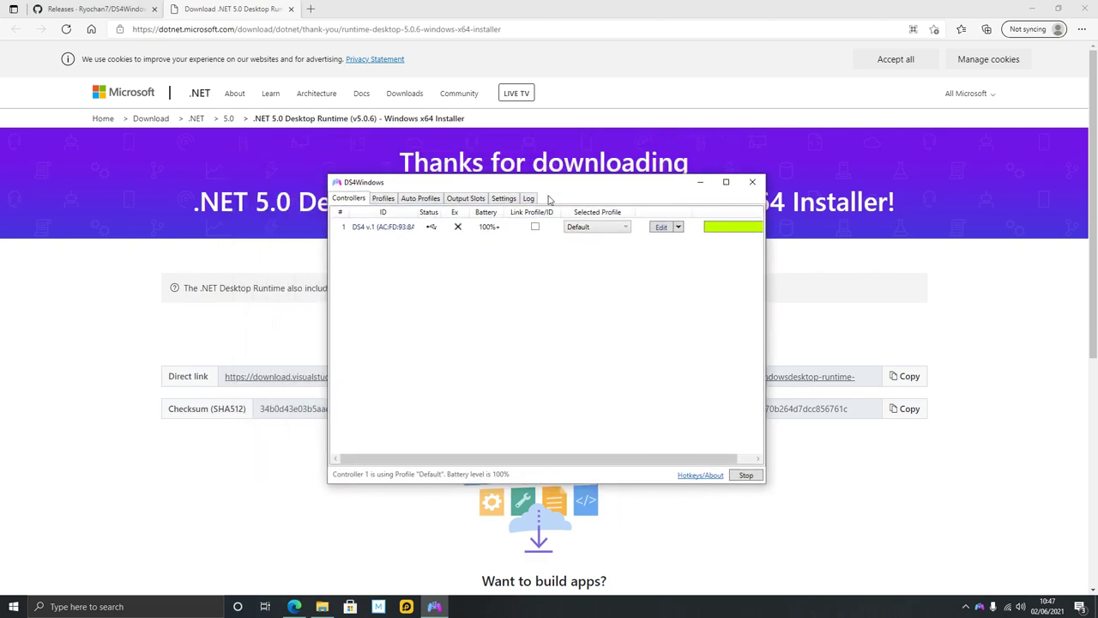
# View the connected controller's light bar color in the color picker and close it without changes.
pyautogui.rightClick(725, 228)
pyautogui.click(764, 248)
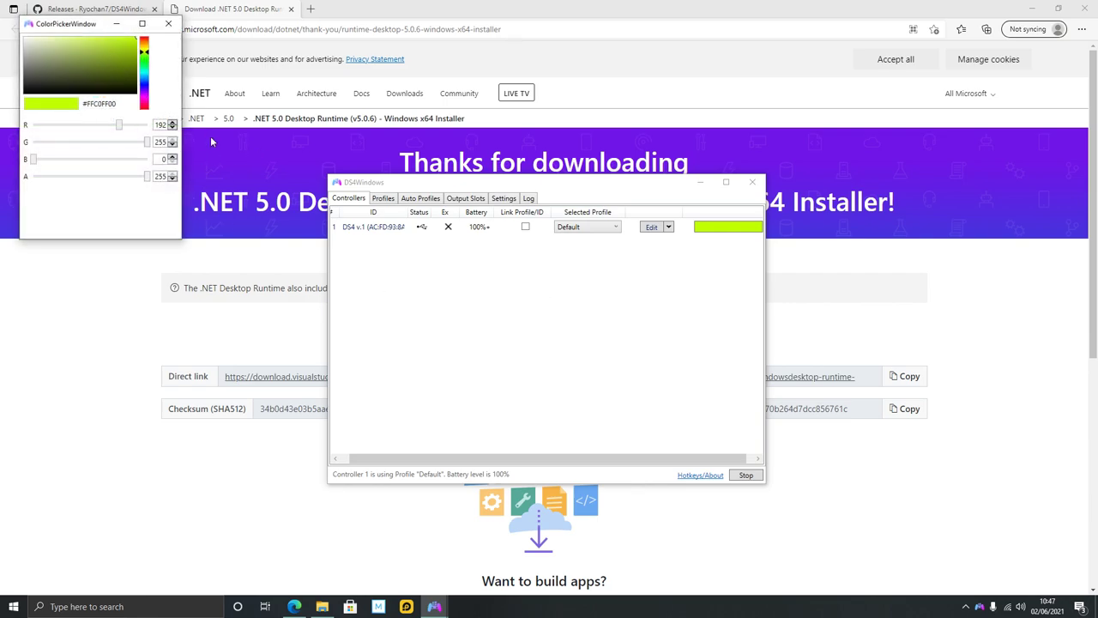
pyautogui.click(169, 23)
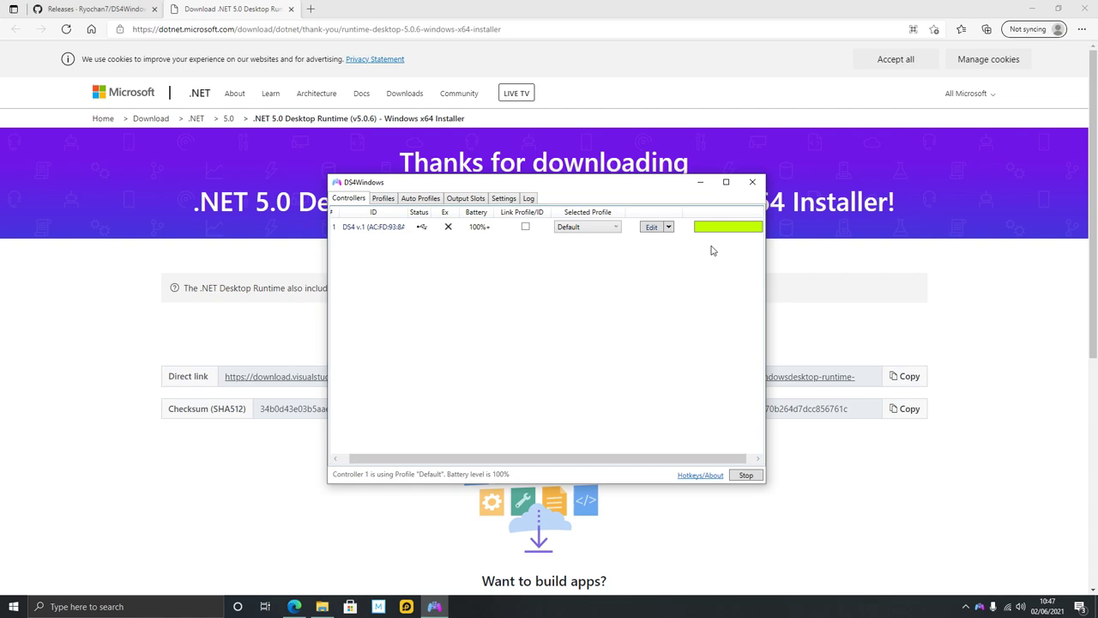
# Look through the profiles, auto profiles, output slots, settings and log pages of DS4Windows.
pyautogui.click(383, 198)
pyautogui.click(419, 199)
pyautogui.click(464, 199)
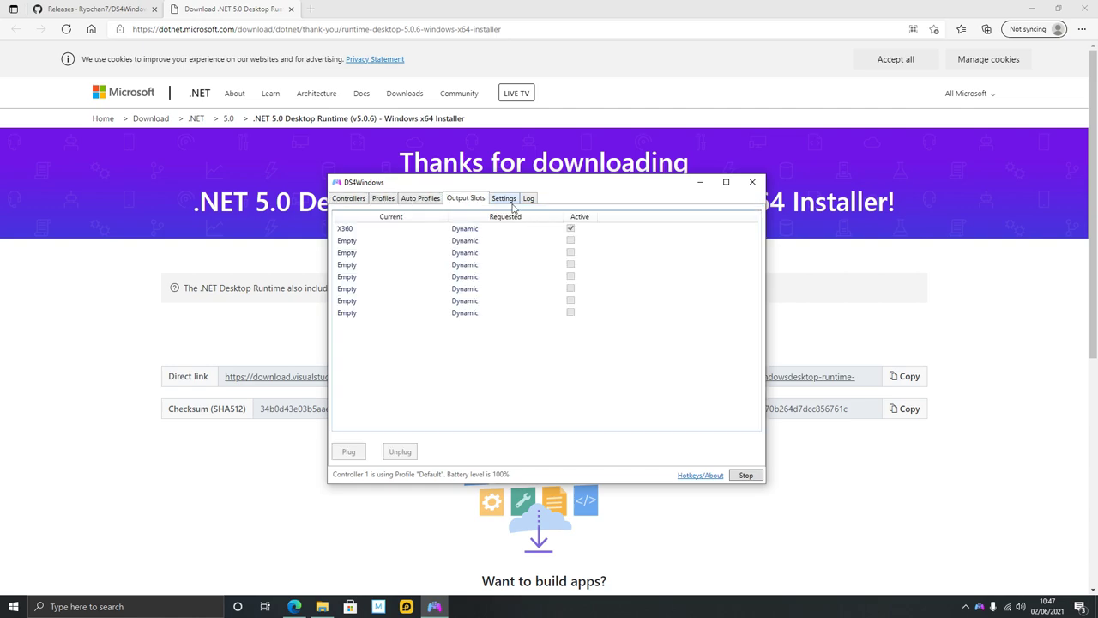
pyautogui.click(506, 199)
pyautogui.click(528, 199)
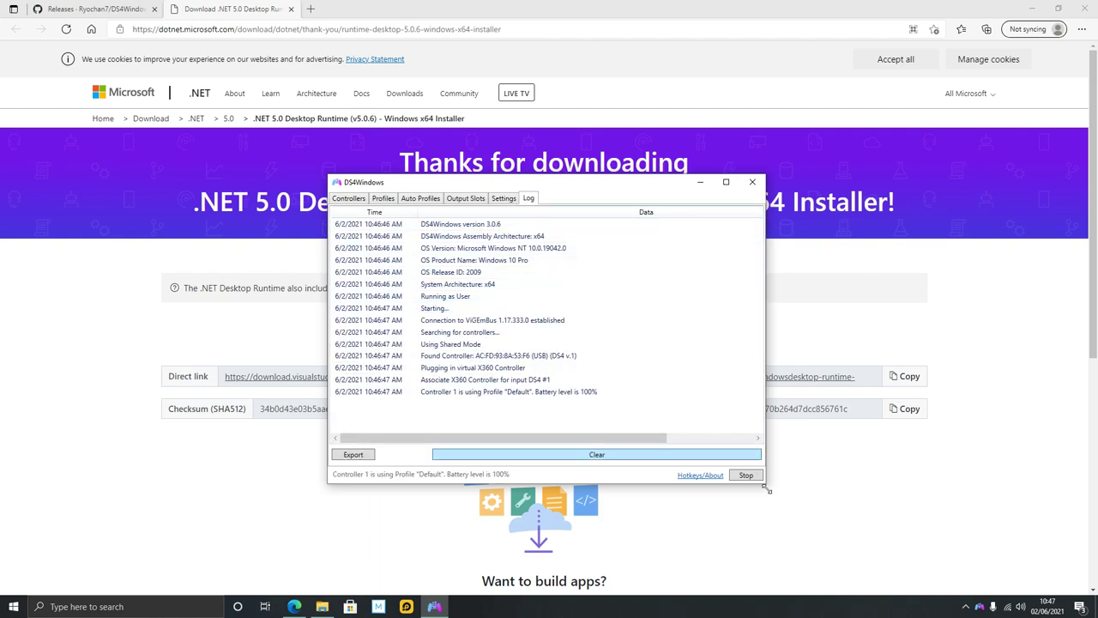
pyautogui.click(803, 612)
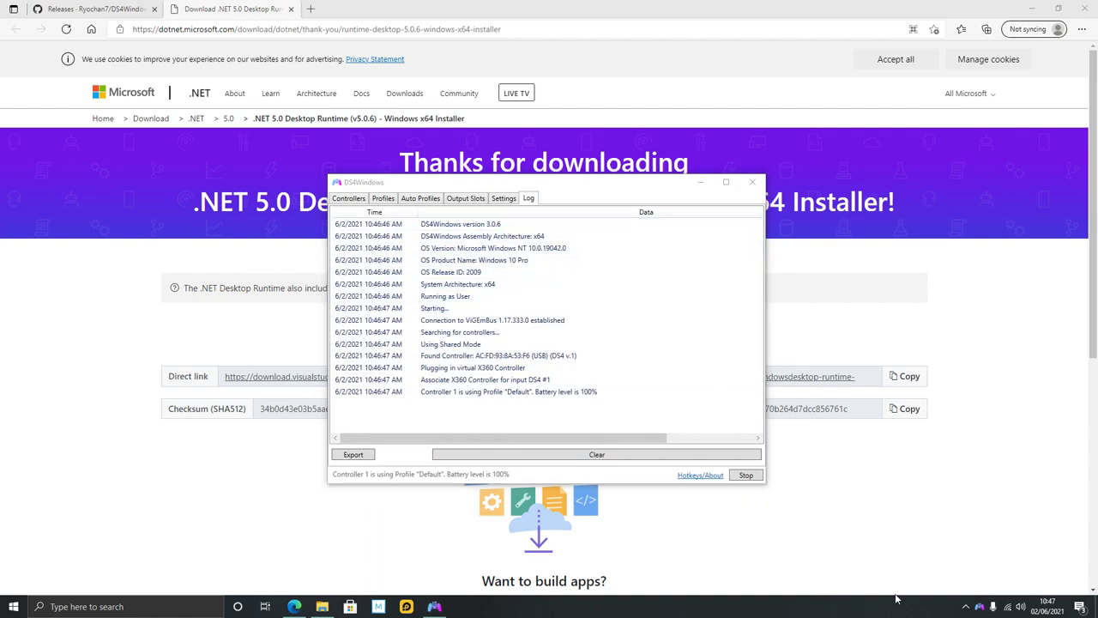
# Open Steam's settings on the Controller page.
pyautogui.click(979, 606)
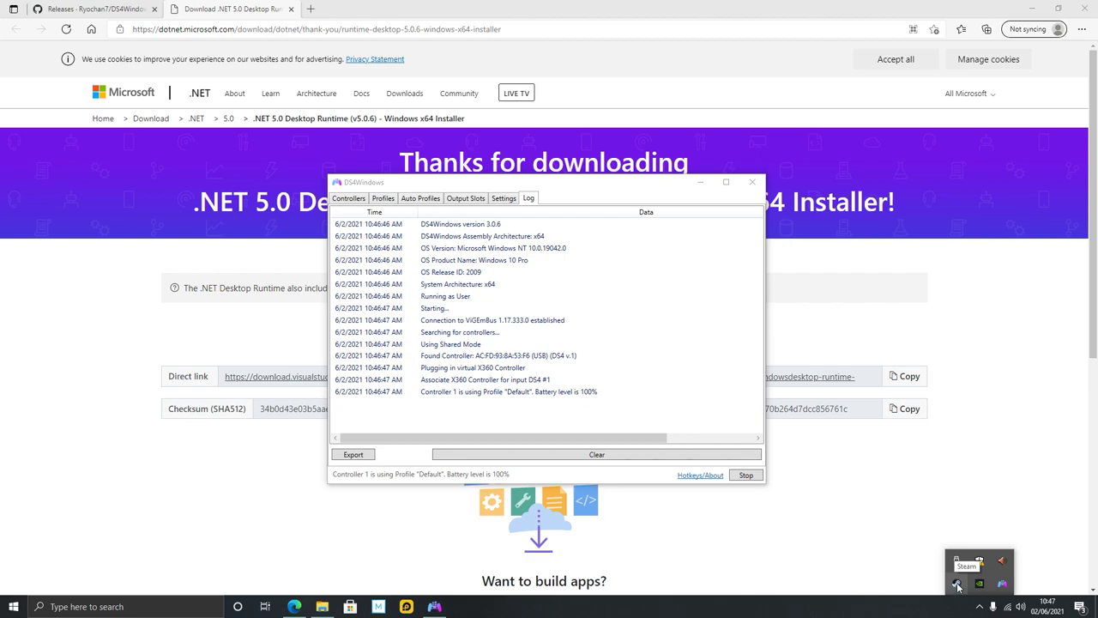
pyautogui.rightClick(958, 586)
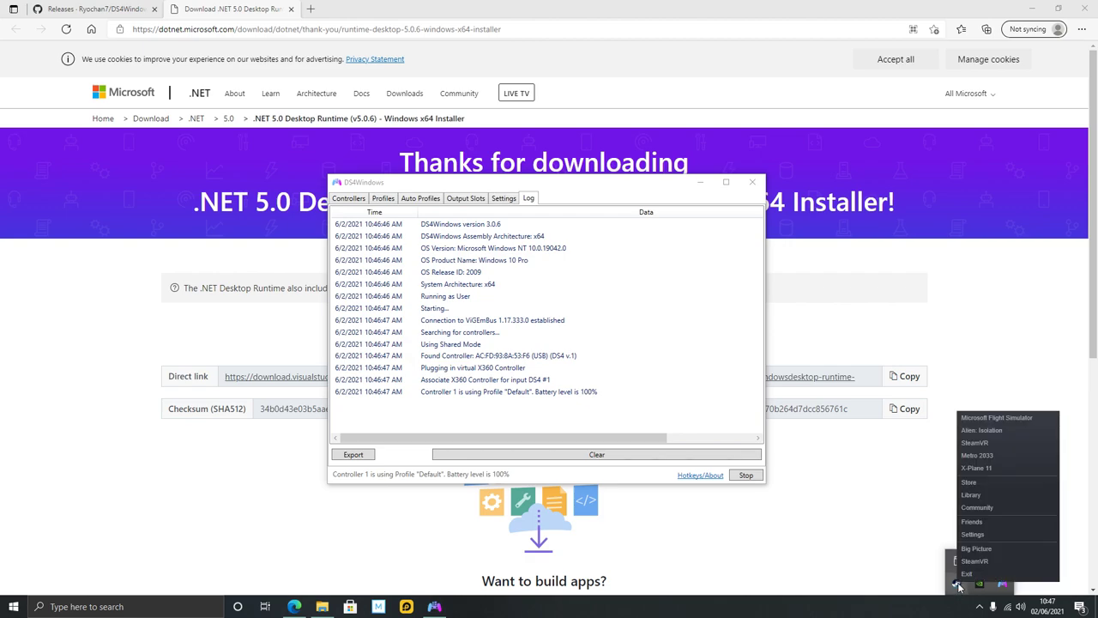
pyautogui.click(995, 534)
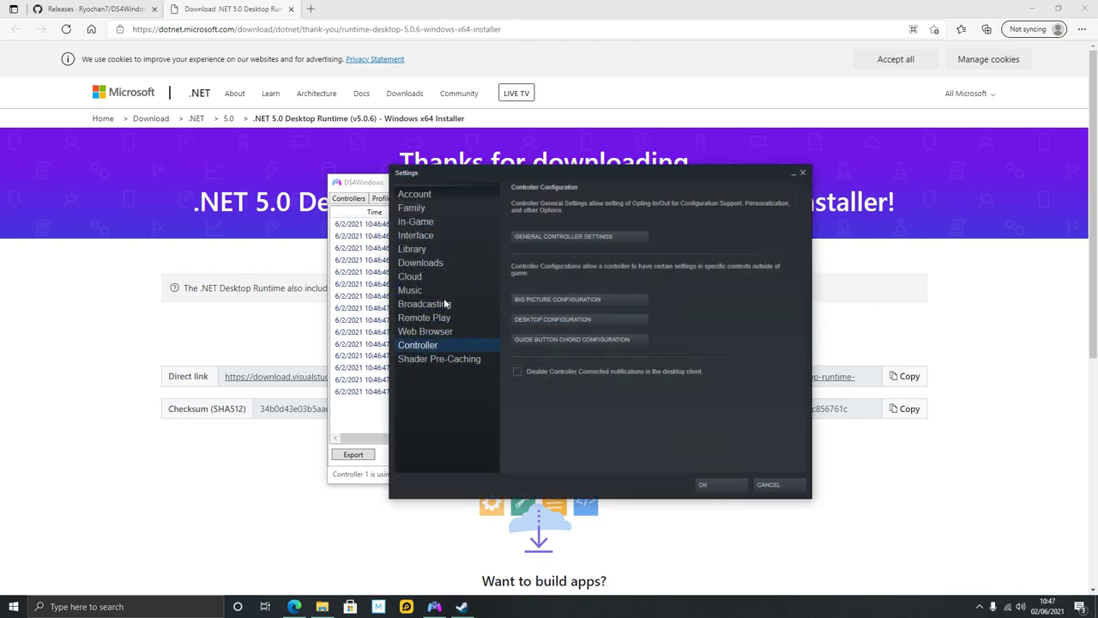
# View Steam's general controller settings and the detected Xbox 360 Controller's name and rumble preferences, then close them unchanged.
pyautogui.click(553, 240)
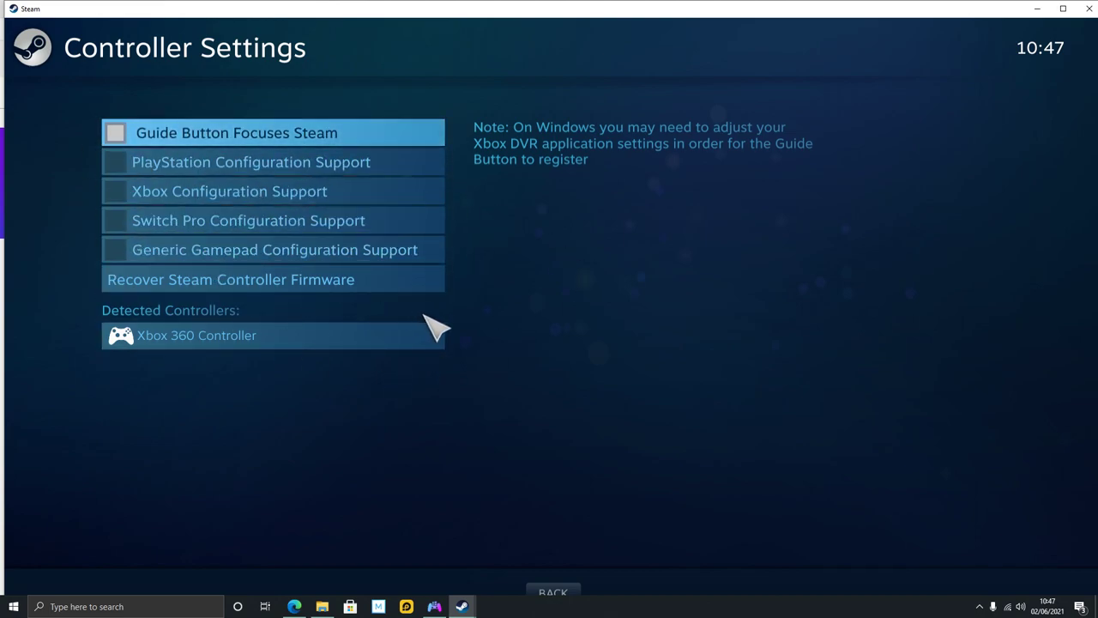
pyautogui.click(255, 336)
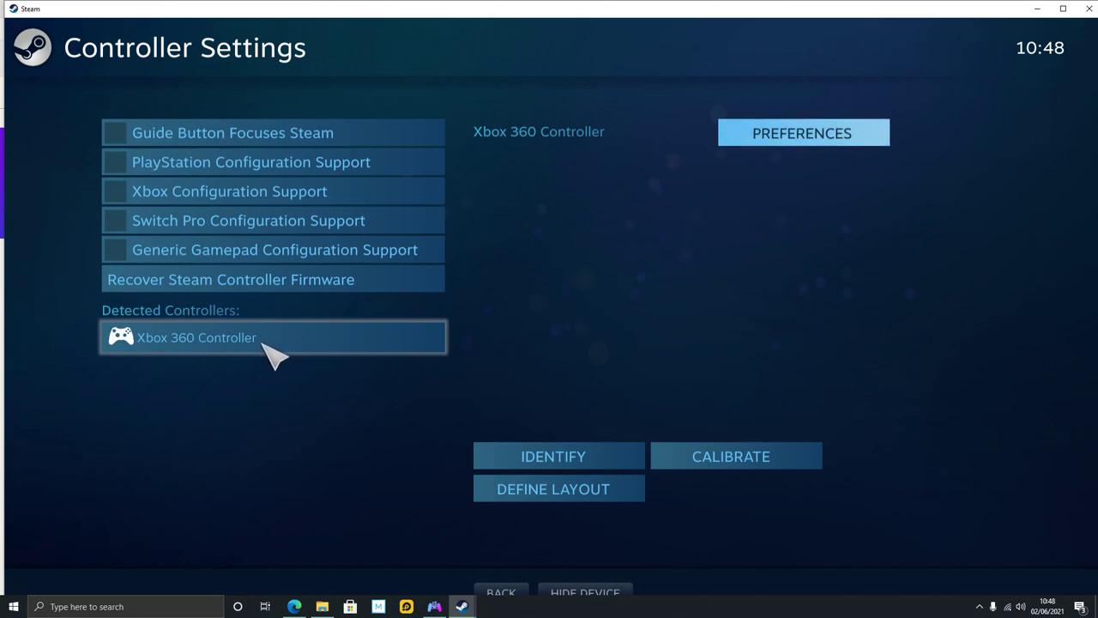
pyautogui.click(782, 142)
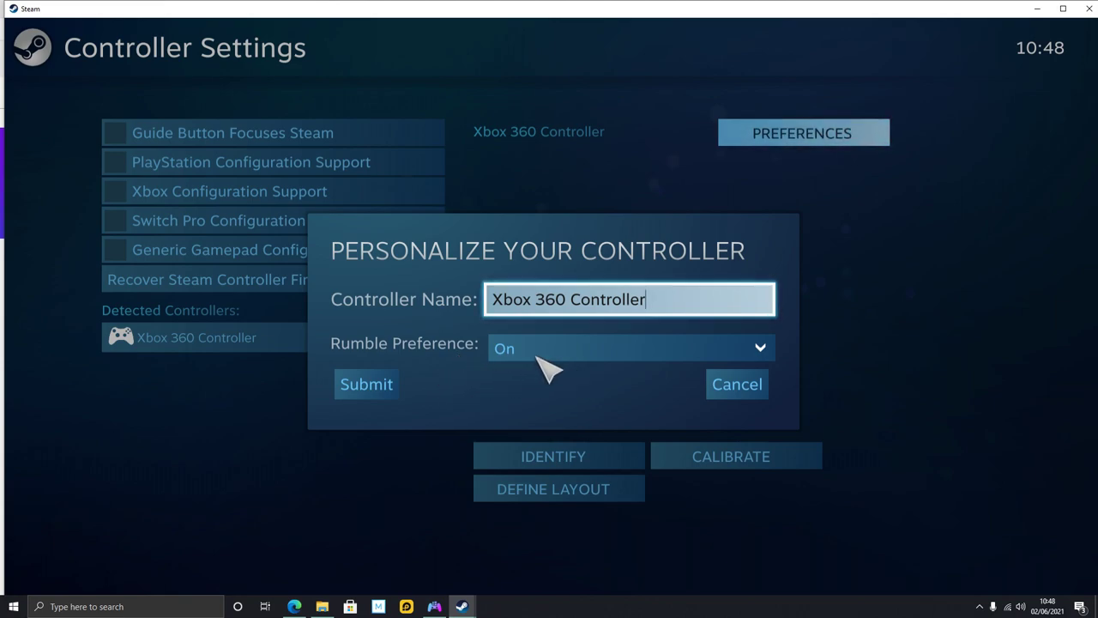
pyautogui.click(735, 384)
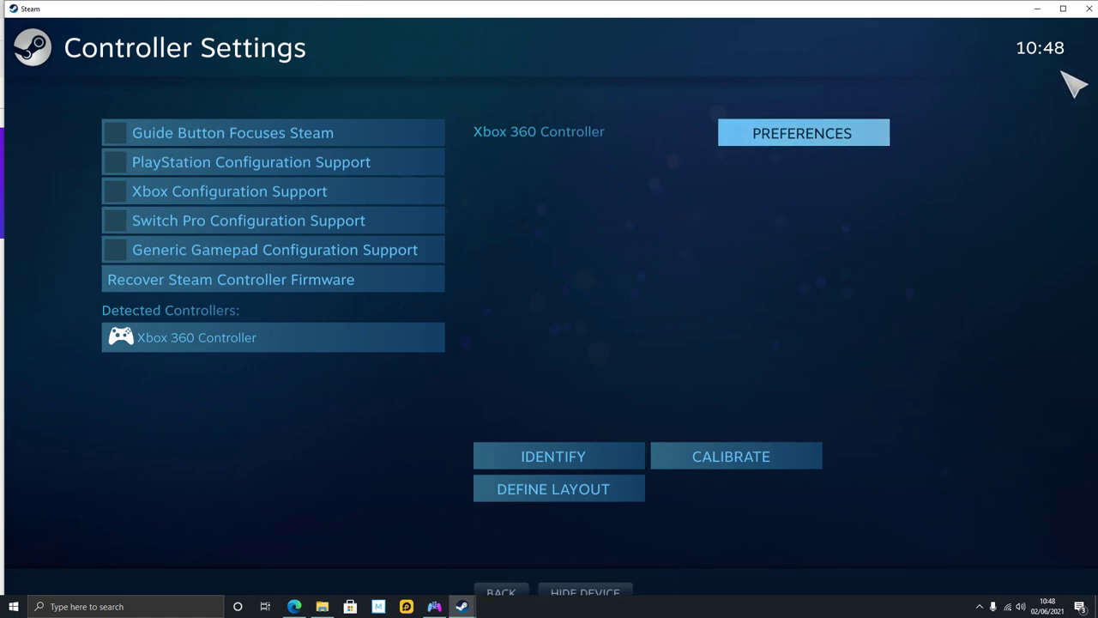
pyautogui.click(1088, 9)
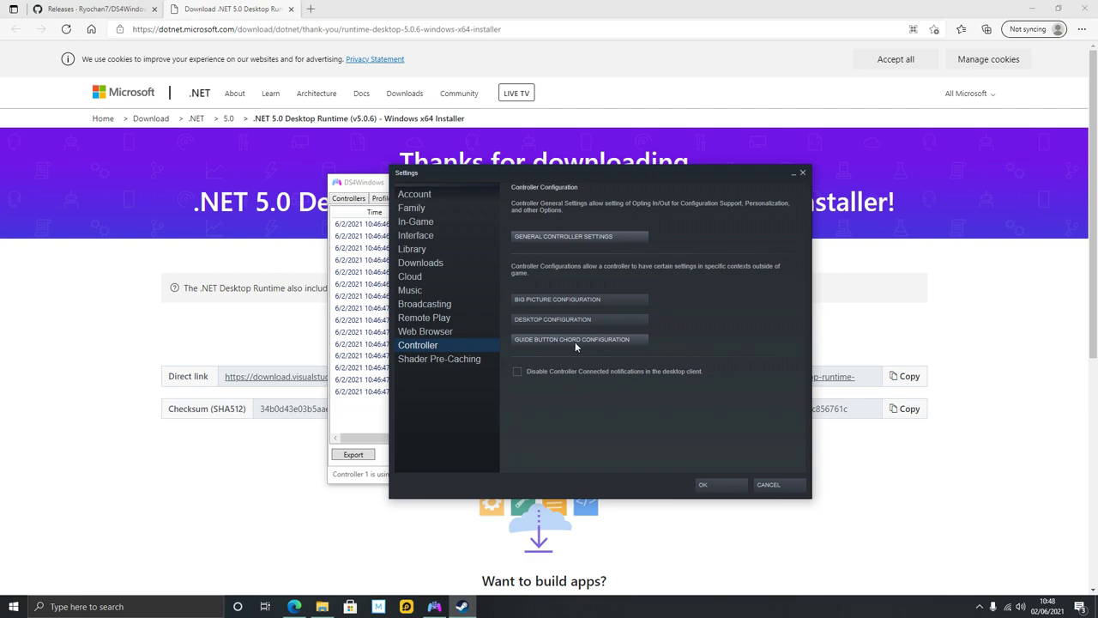
# Apply the first community-created Guide Button Chord Basic Configuration to the guide button chord and close the configurator.
pyautogui.click(585, 340)
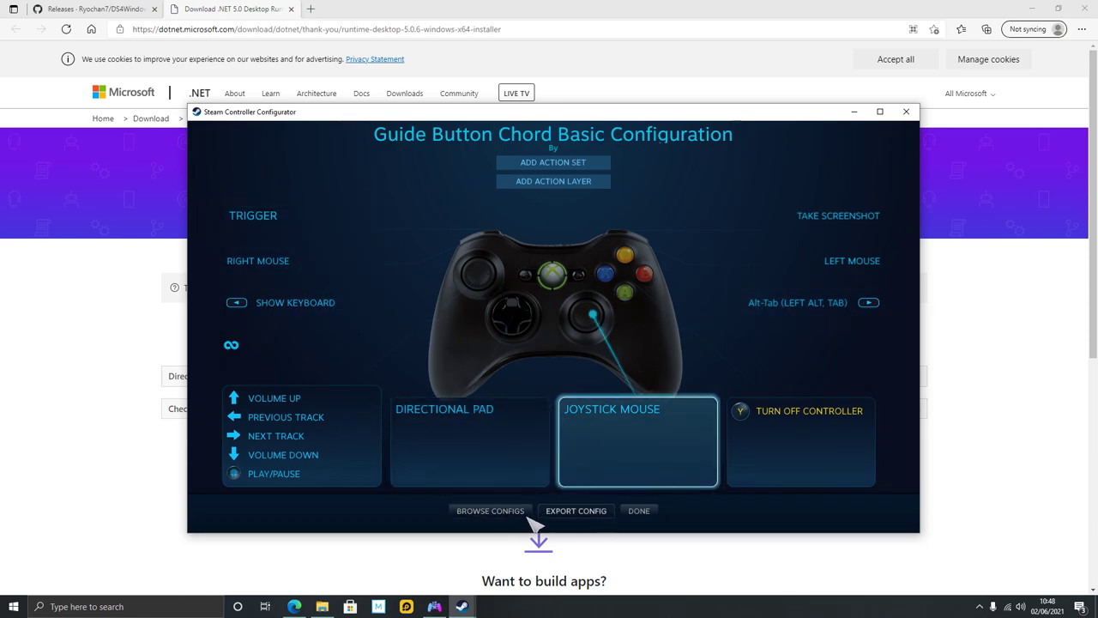
pyautogui.click(525, 513)
pyautogui.click(268, 264)
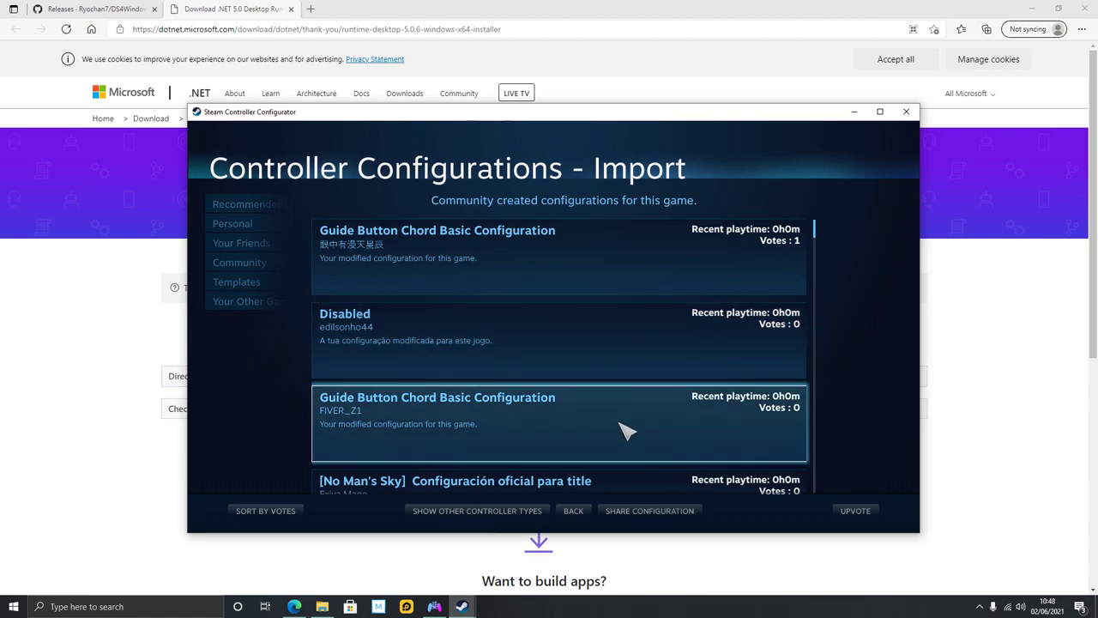
pyautogui.scroll(-5, 627, 432)
pyautogui.scroll(5, 632, 421)
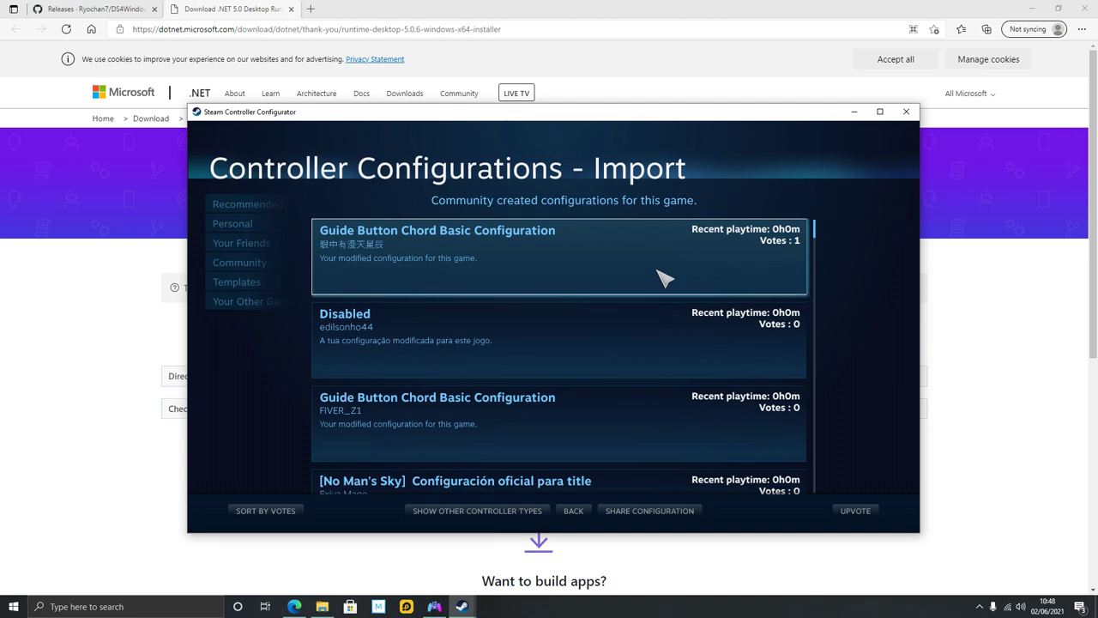
pyautogui.click(664, 277)
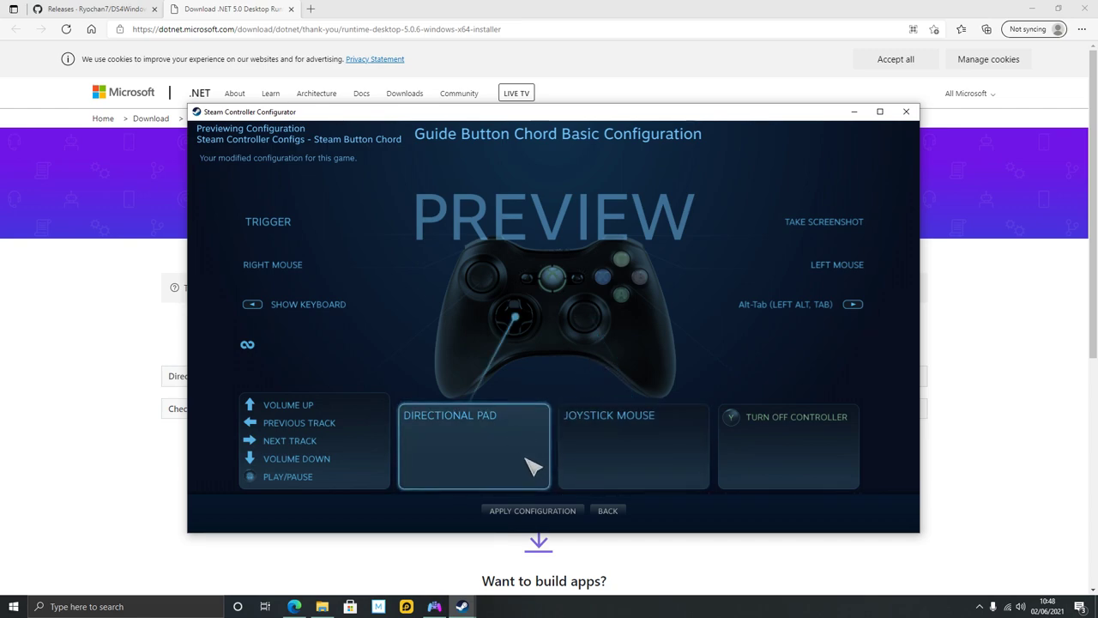
pyautogui.click(549, 512)
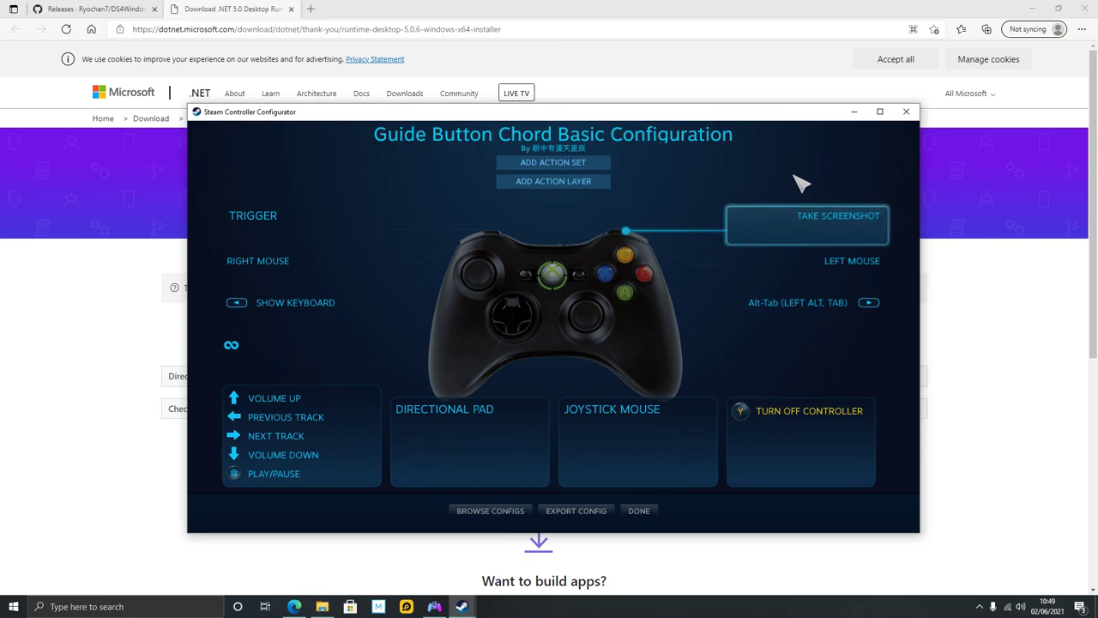
pyautogui.click(906, 112)
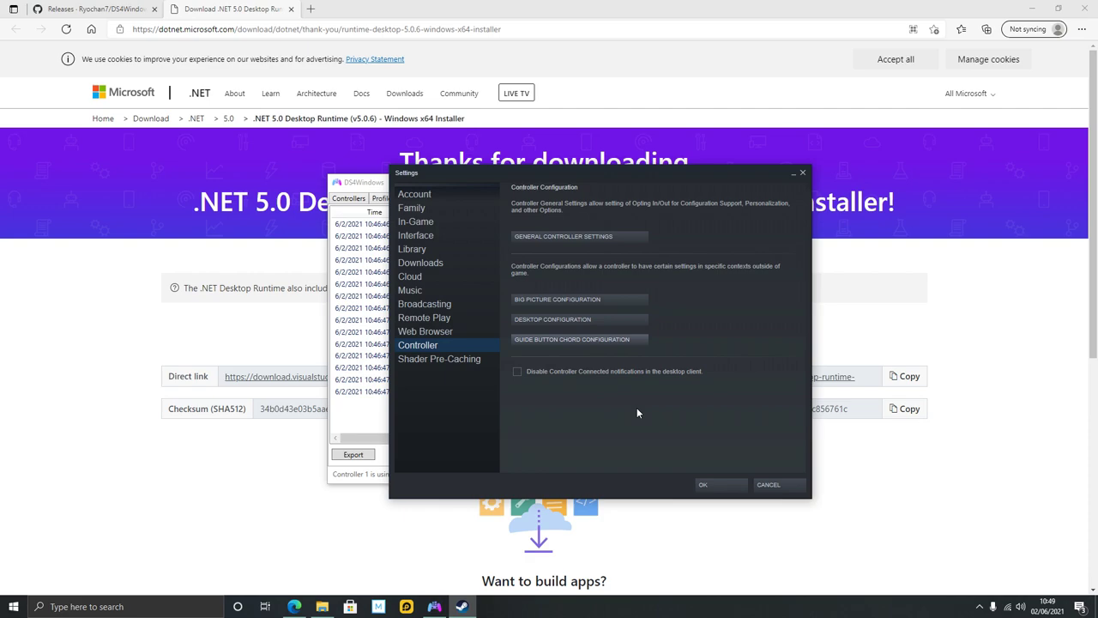
# Revisit the DS4Windows releases page and the DS4Windows log, and return to Steam's controller settings.
pyautogui.click(101, 8)
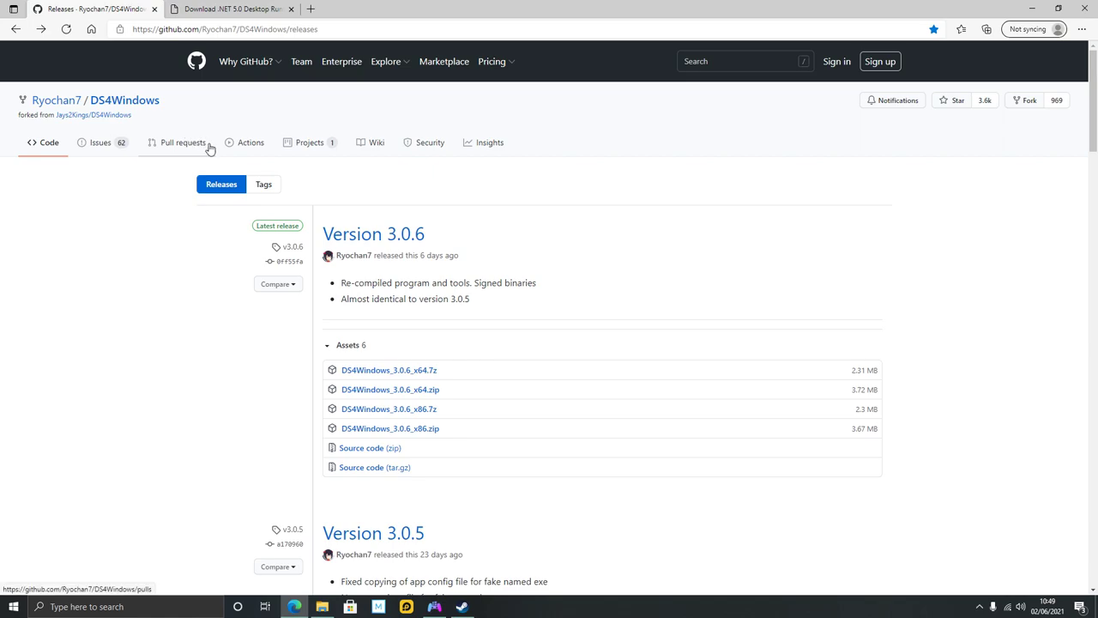
pyautogui.click(464, 609)
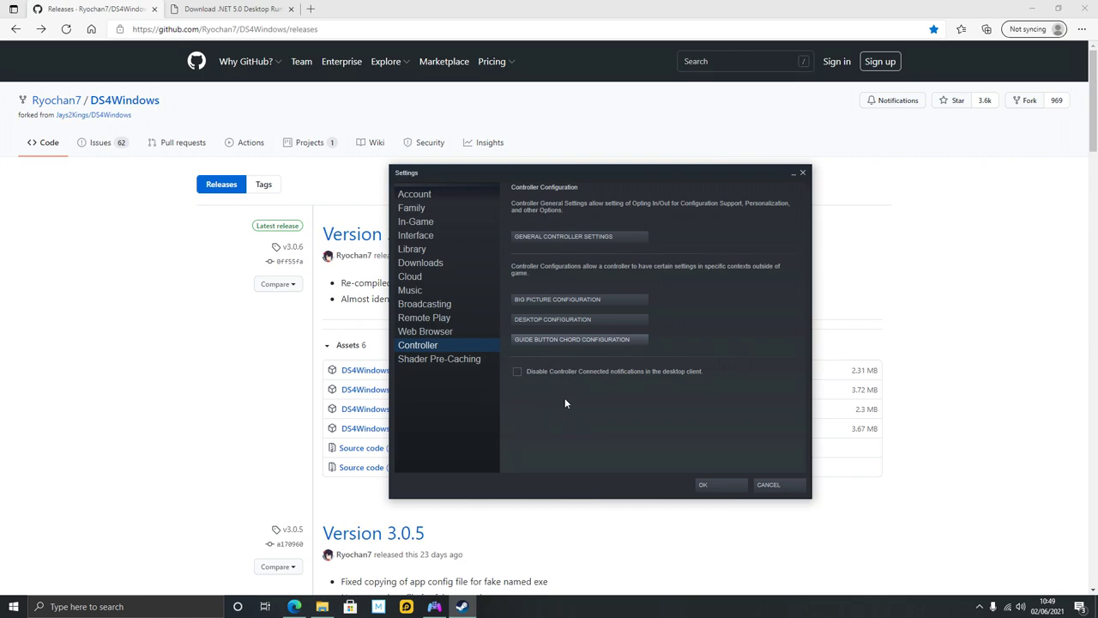
pyautogui.click(436, 607)
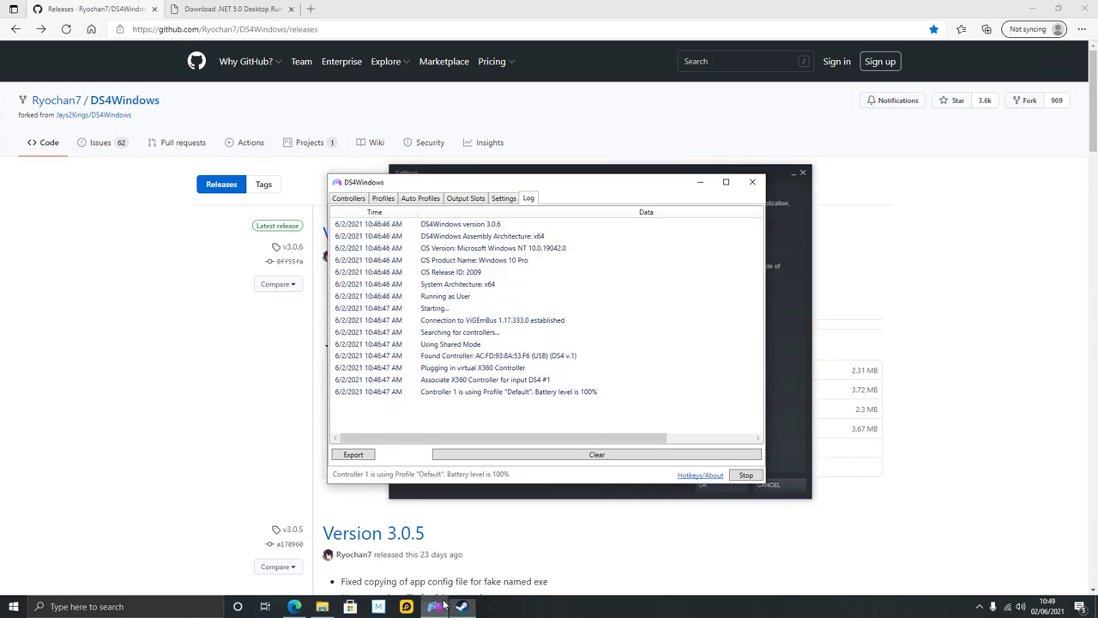
pyautogui.moveTo(471, 183); pyautogui.dragTo(449, 161)
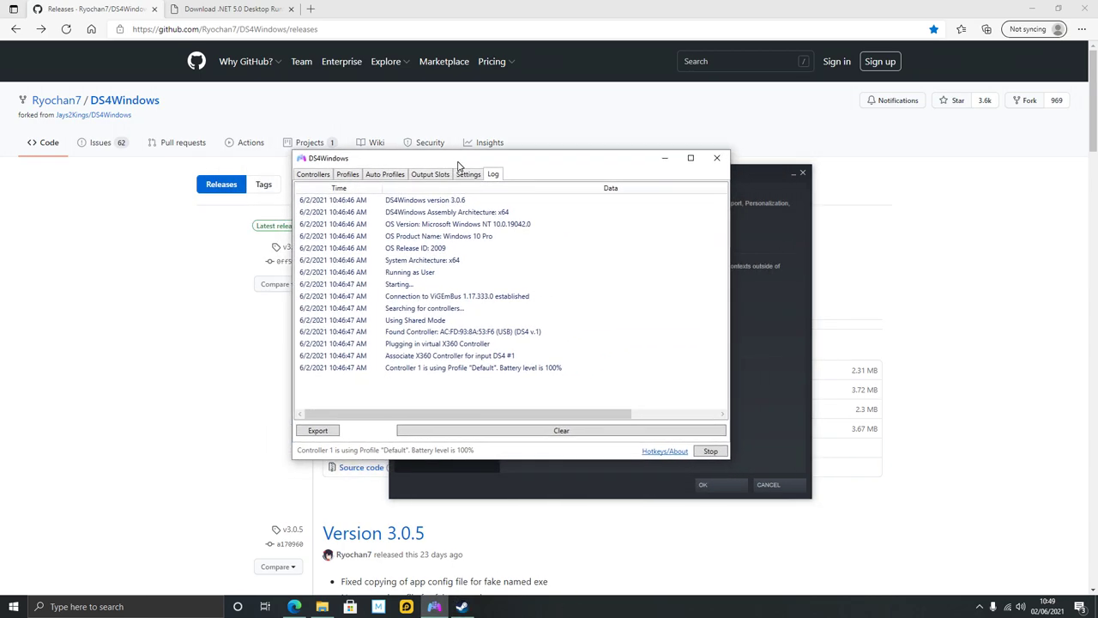
pyautogui.click(476, 605)
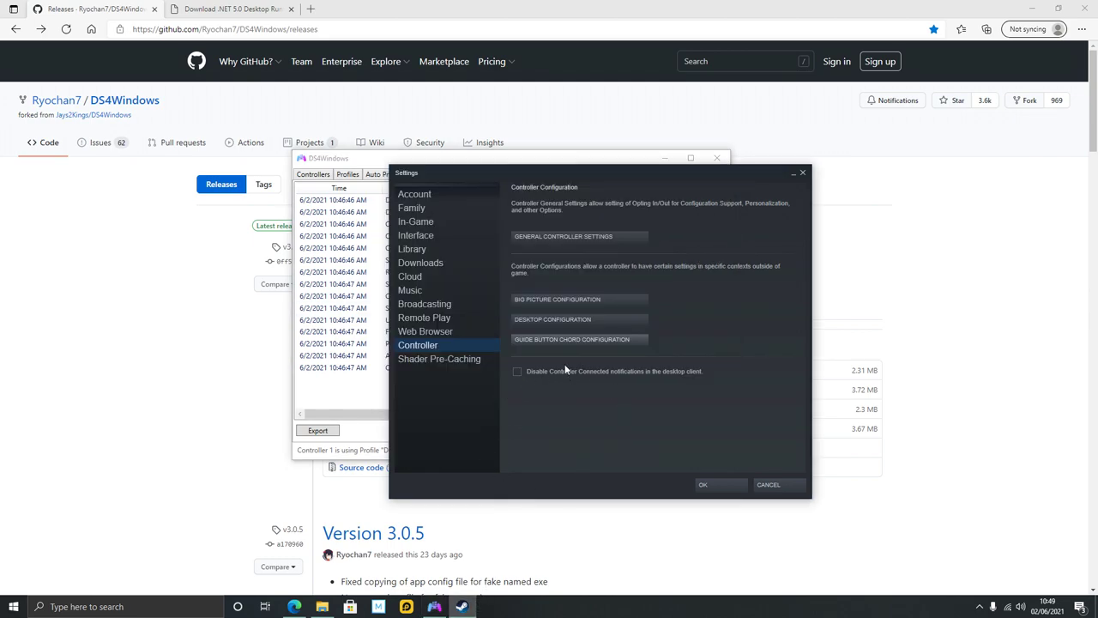
# Review Steam's general controller settings and the Xbox 360 Controller's preferences without changing them, then close Steam's settings.
pyautogui.click(590, 235)
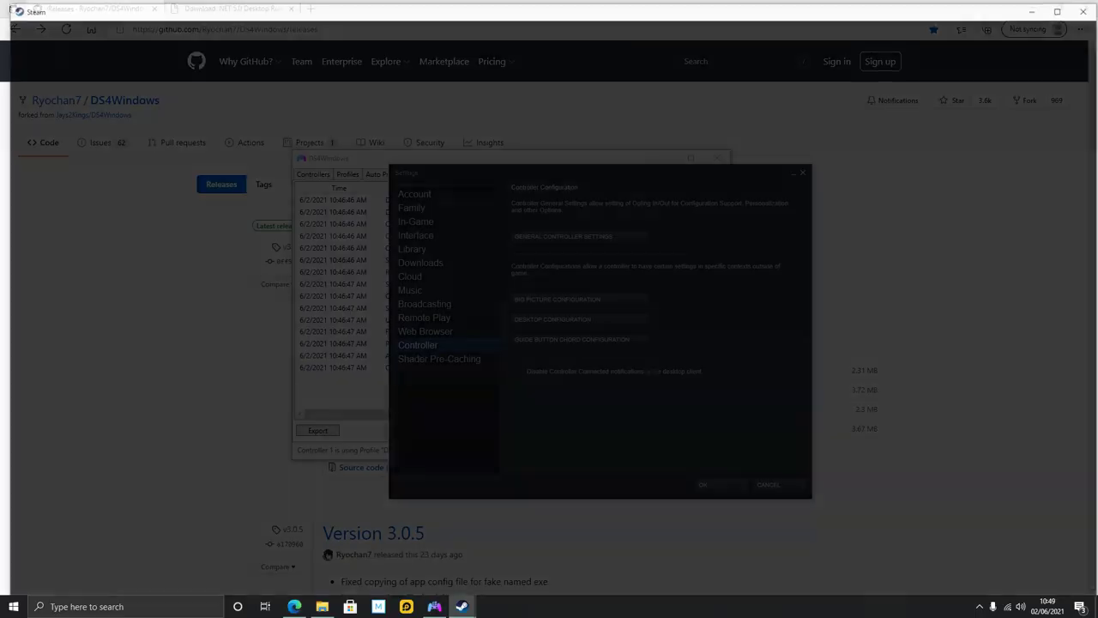
pyautogui.moveTo(334, 348)
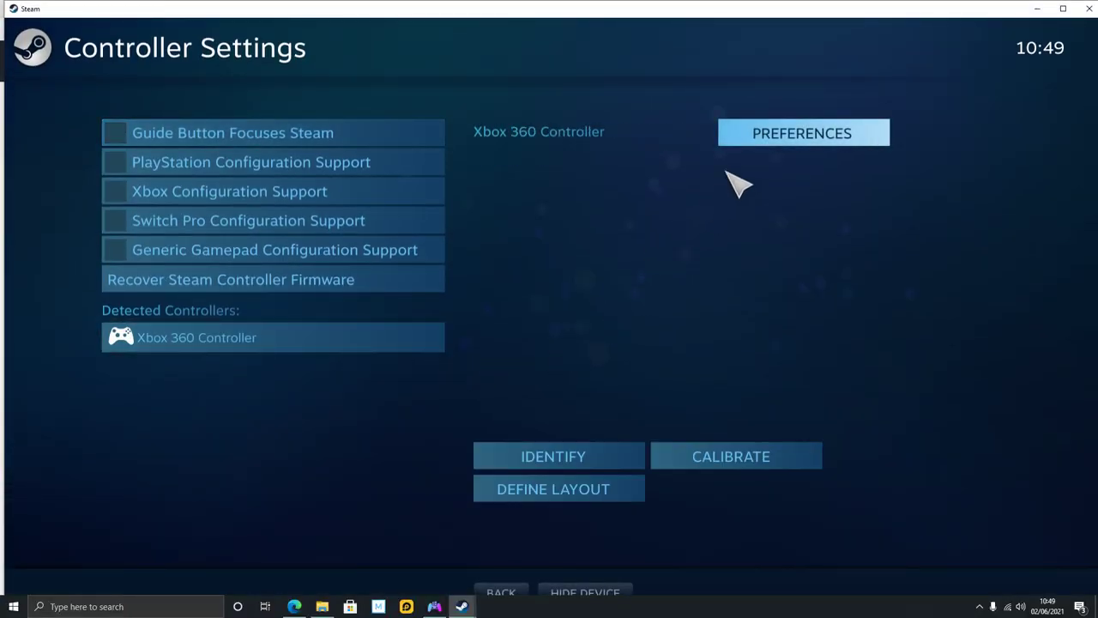
pyautogui.click(769, 142)
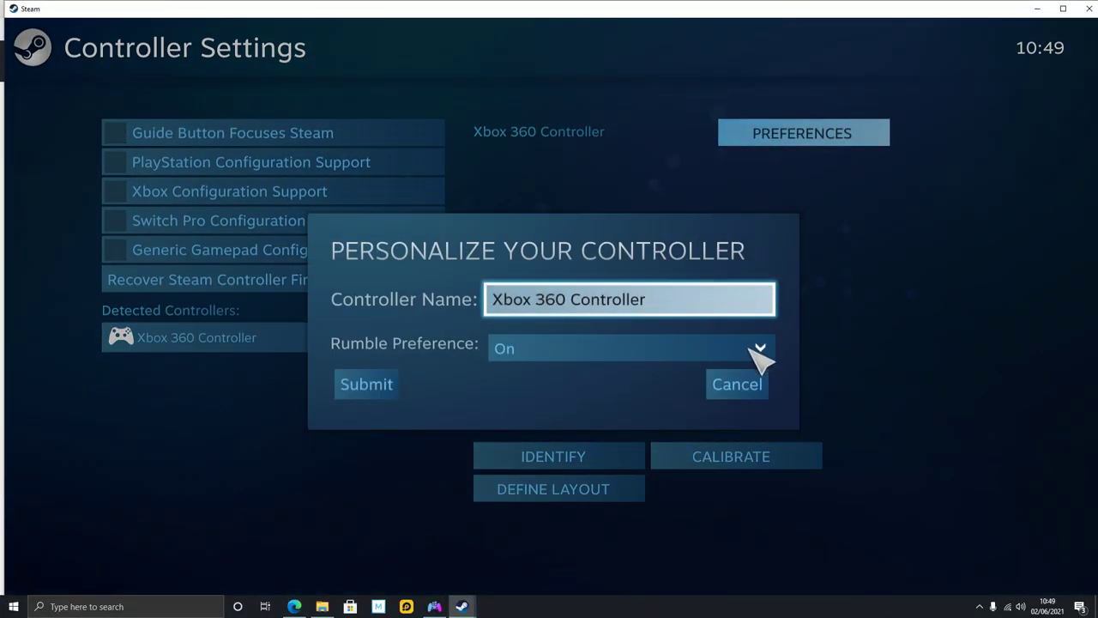
pyautogui.click(731, 385)
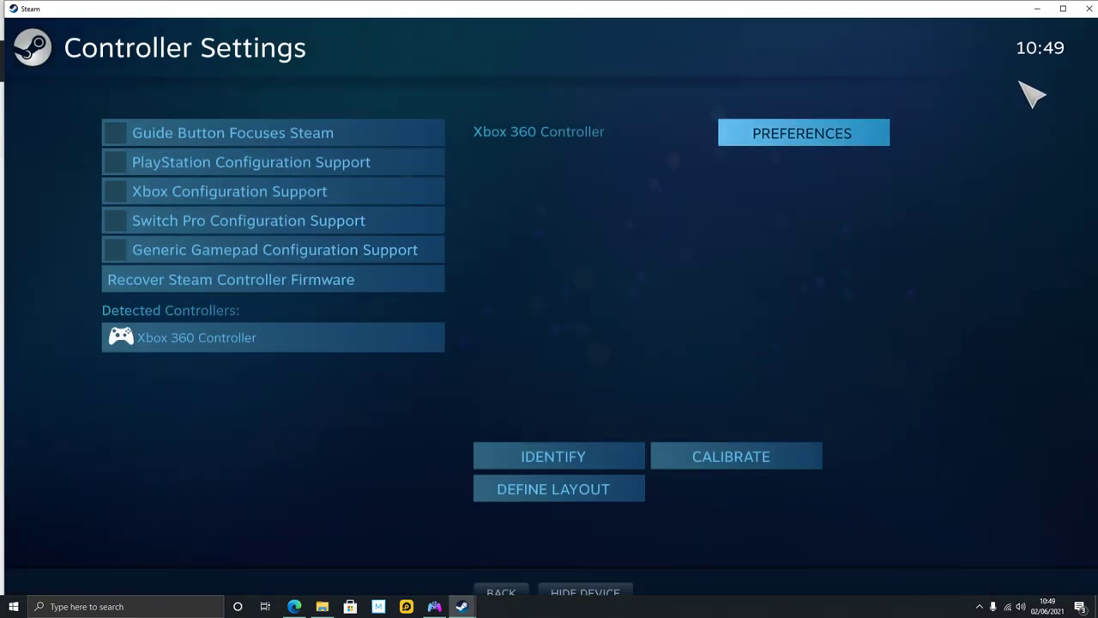
pyautogui.click(1082, 11)
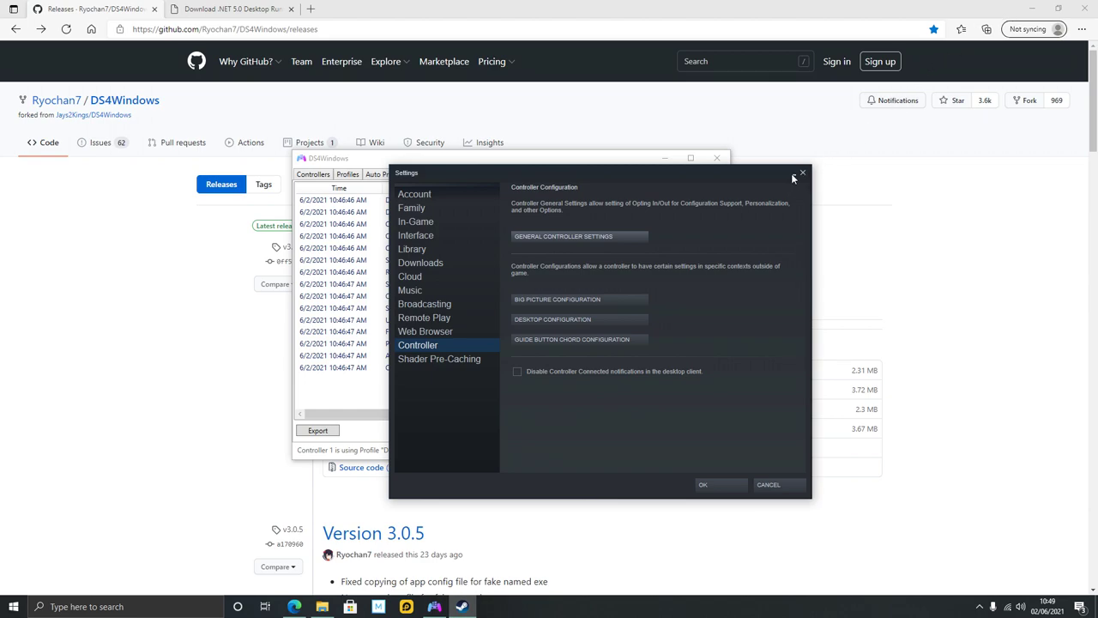
pyautogui.click(802, 173)
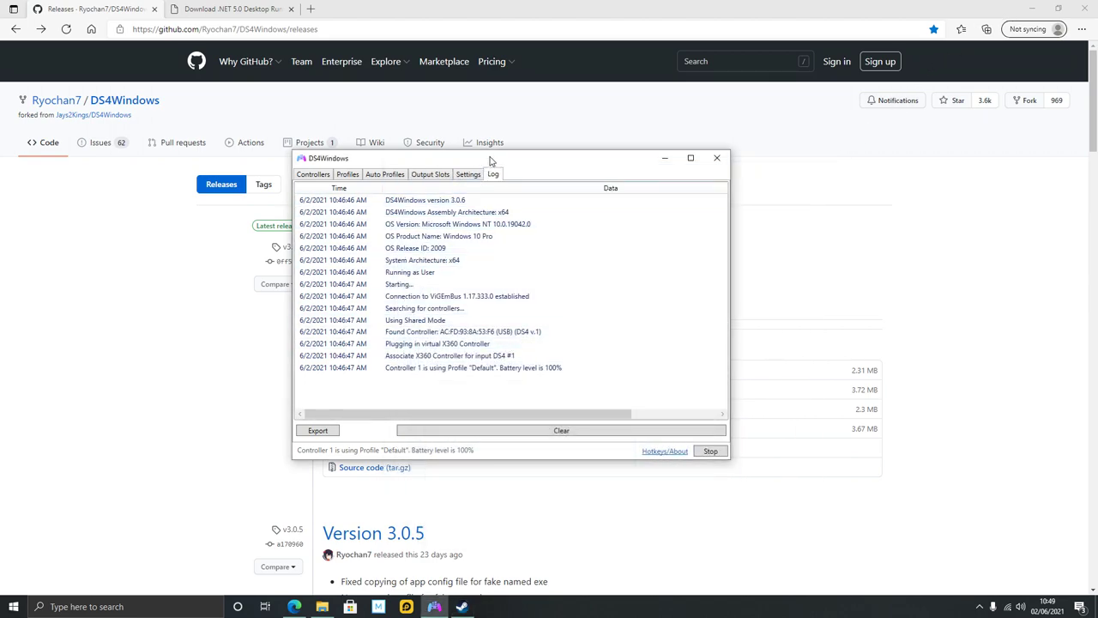
# Look through the DS4Windows controllers, profiles, auto profiles, output slots, settings and log pages.
pyautogui.moveTo(490, 162)
pyautogui.mouseDown()
pyautogui.moveTo(559, 156)
pyautogui.moveTo(500, 171)
pyautogui.mouseUp()
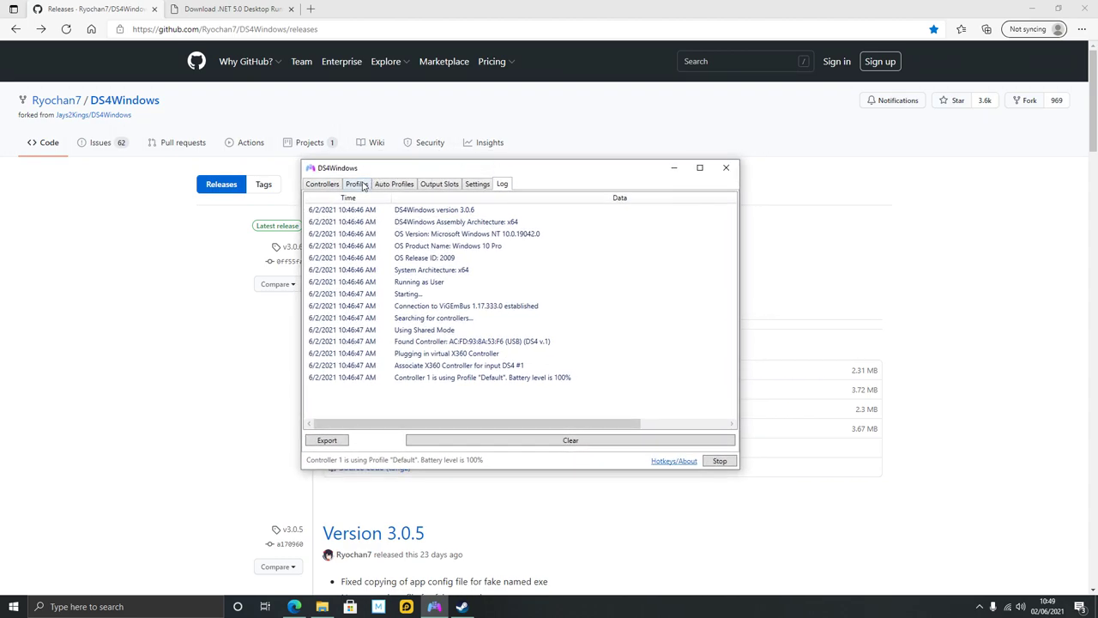
pyautogui.click(324, 183)
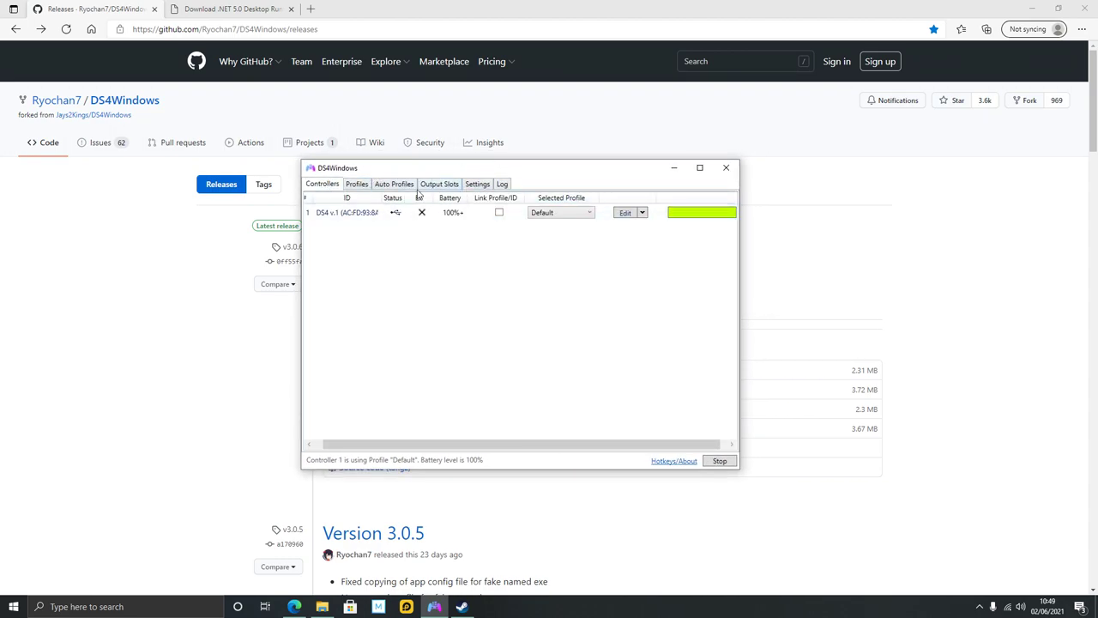
pyautogui.click(364, 187)
pyautogui.click(403, 187)
pyautogui.click(440, 185)
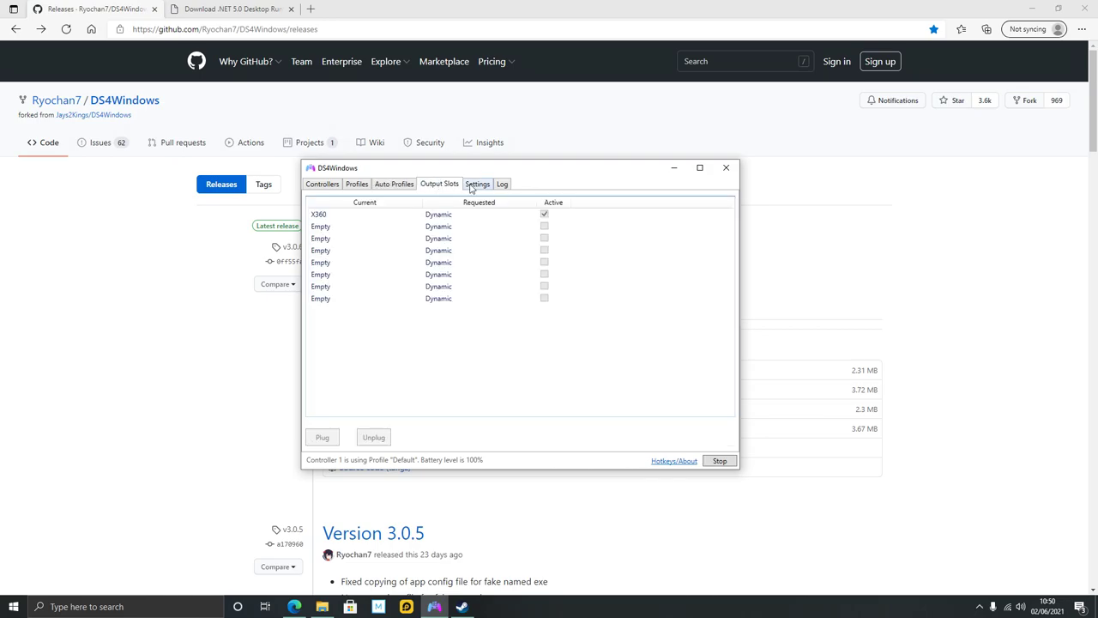
pyautogui.click(474, 186)
pyautogui.click(501, 185)
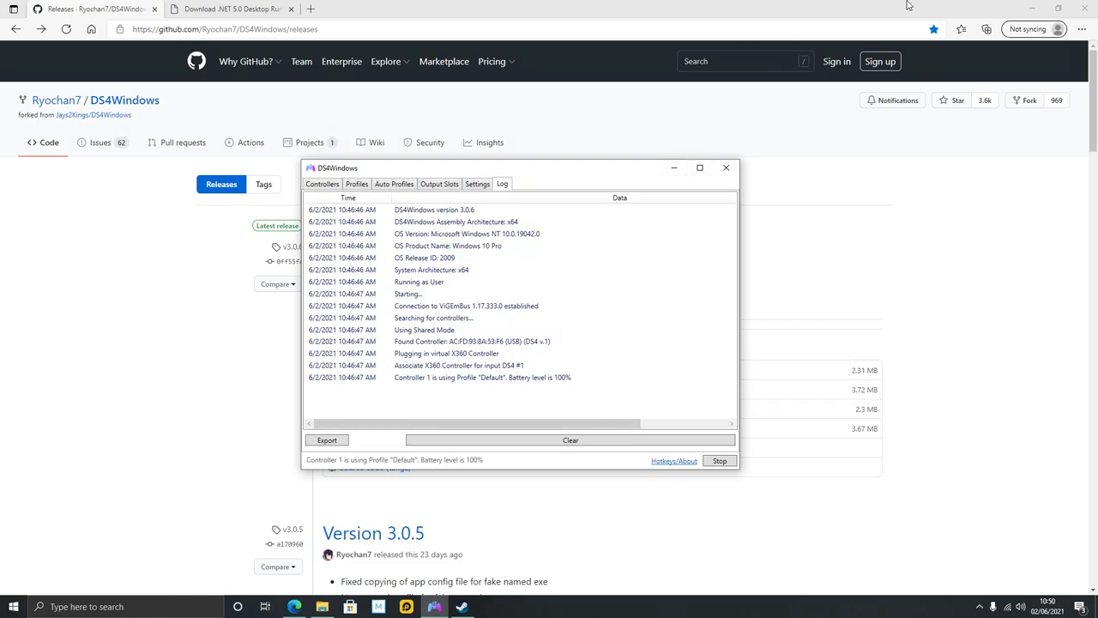
# With the browser minimised and DS4Windows left running on its controller list, launch Microsoft Flight Simulator from the desktop.
pyautogui.click(1029, 11)
pyautogui.click(1029, 11)
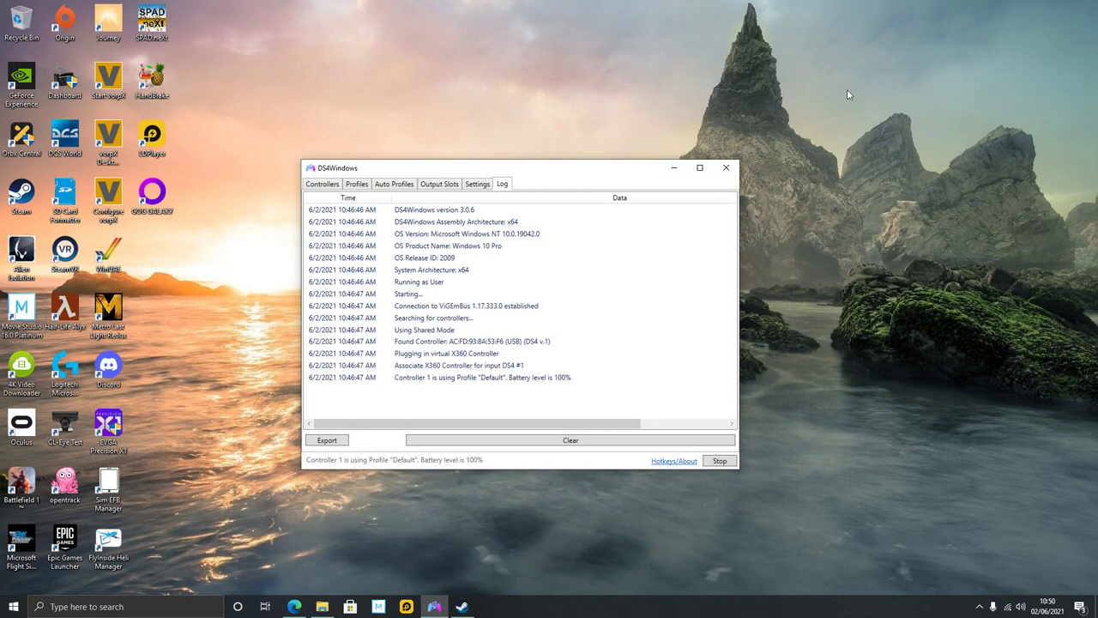
pyautogui.click(330, 188)
pyautogui.moveTo(406, 174); pyautogui.dragTo(412, 169)
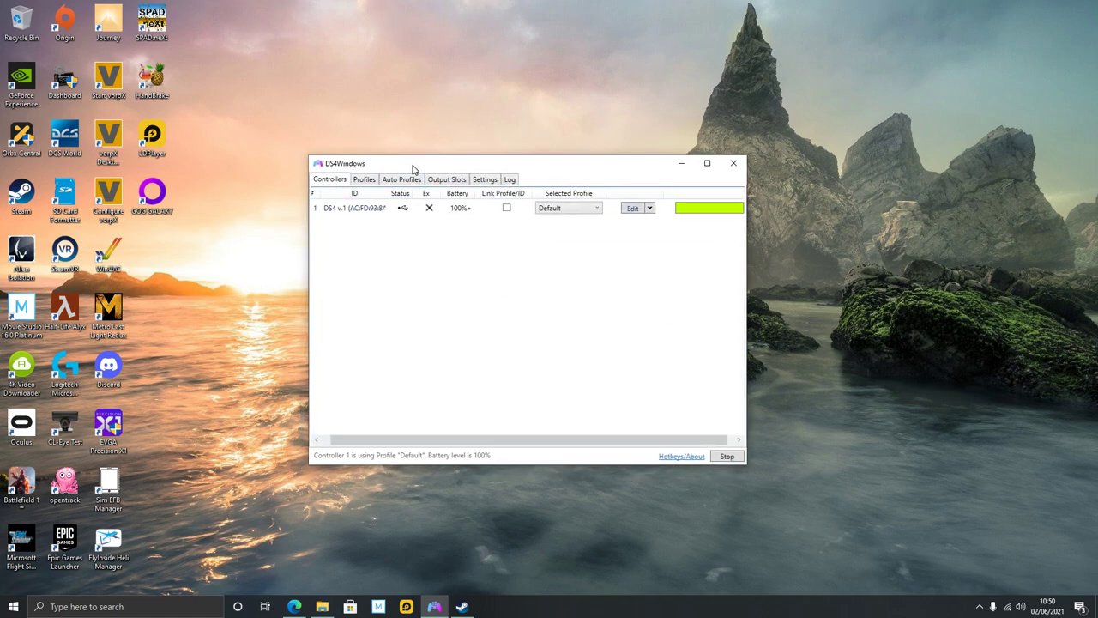
pyautogui.doubleClick(21, 545)
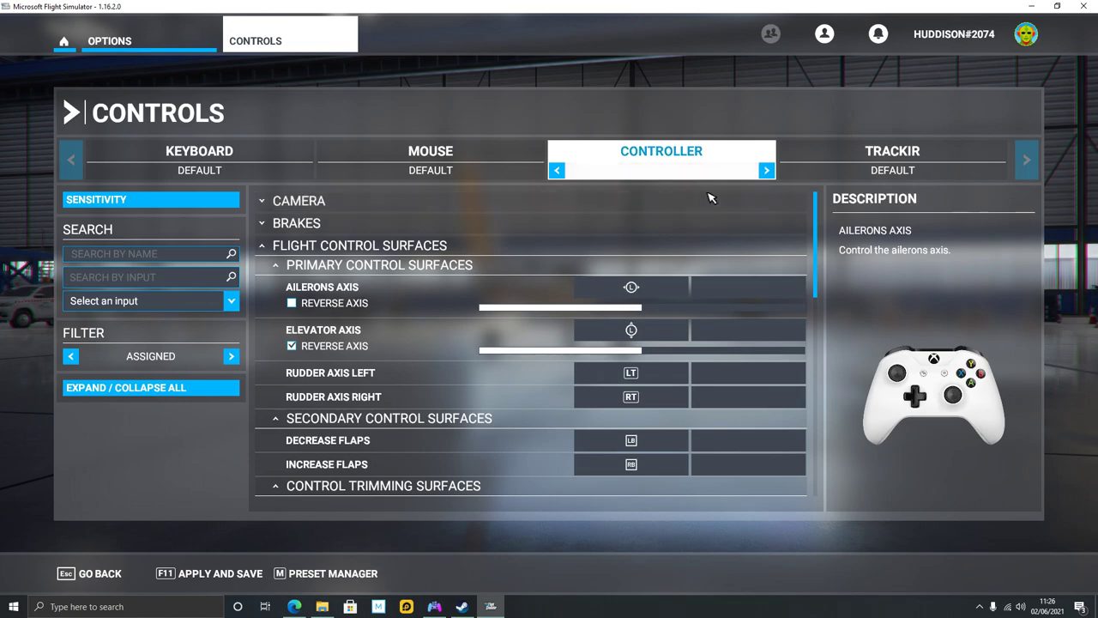
# View the sensitivity settings of the XBOX 1 controller profile, and check the controller list in DS4Windows before returning to Flight Simulator.
pyautogui.click(625, 171)
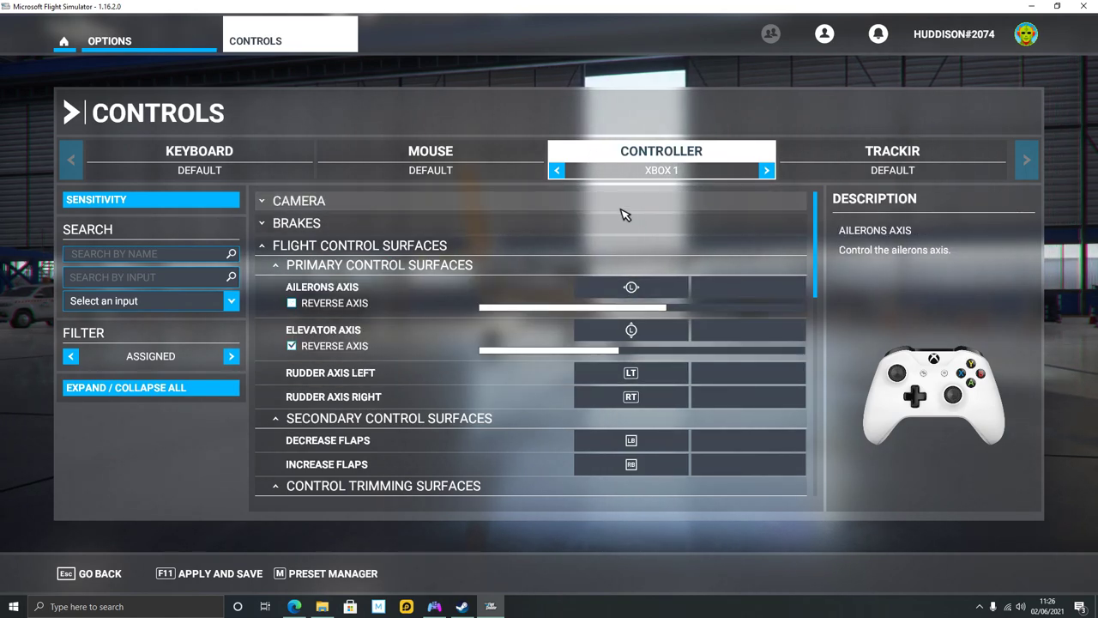
pyautogui.click(192, 204)
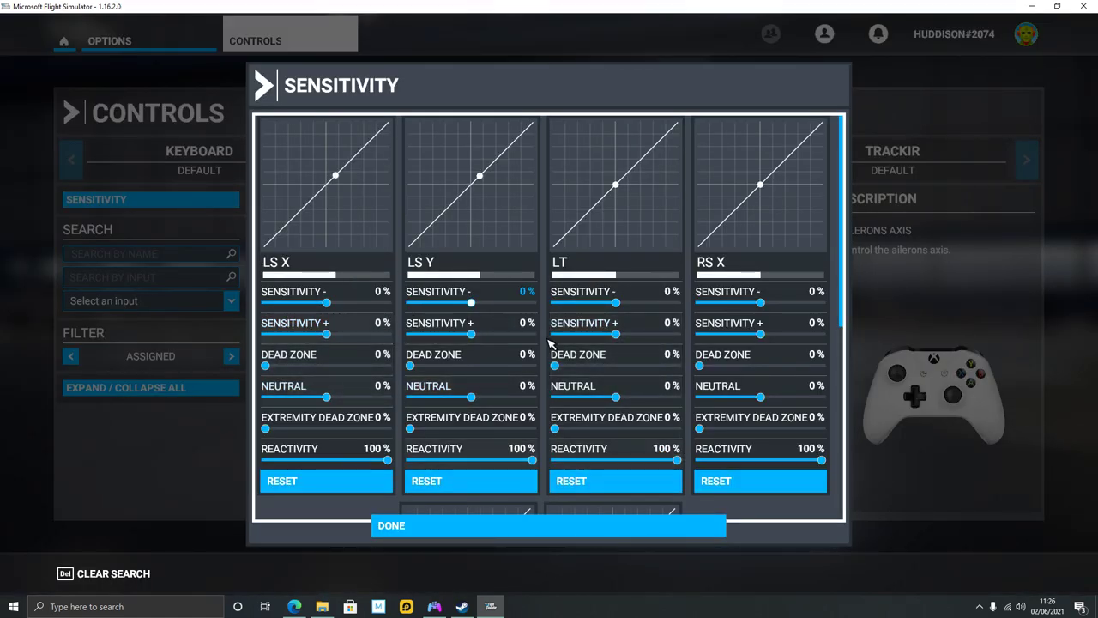
pyautogui.click(468, 526)
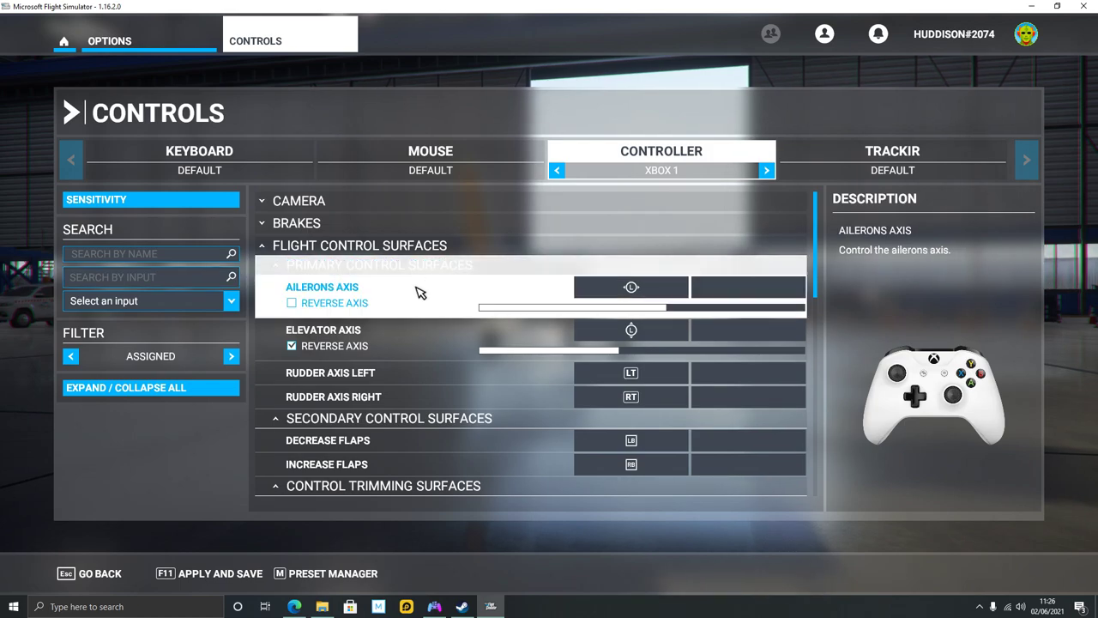
pyautogui.click(434, 606)
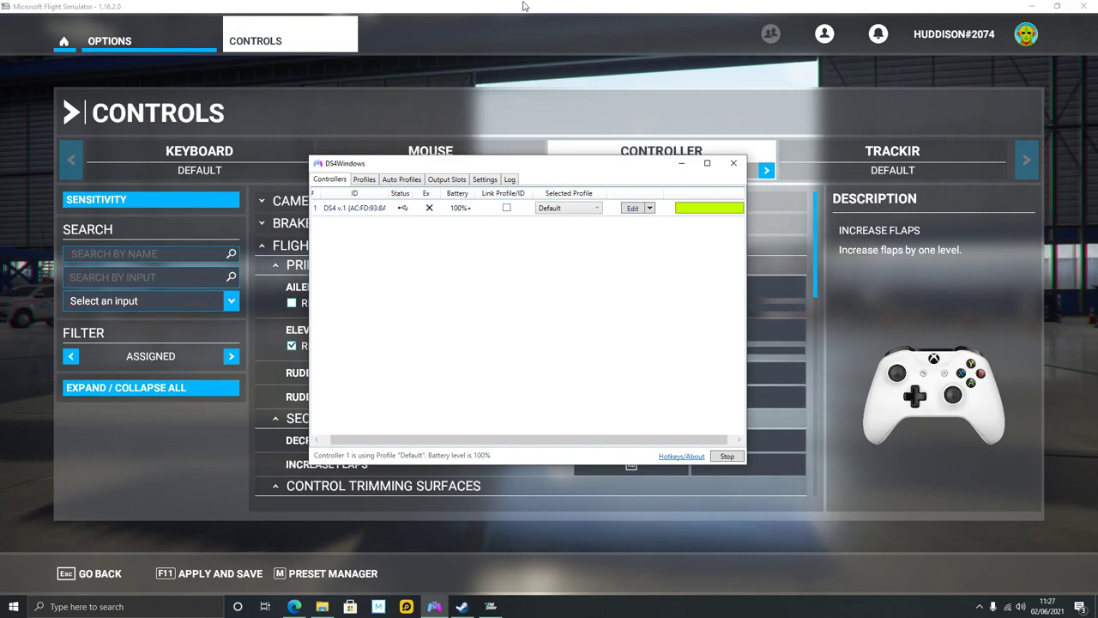
pyautogui.click(584, 142)
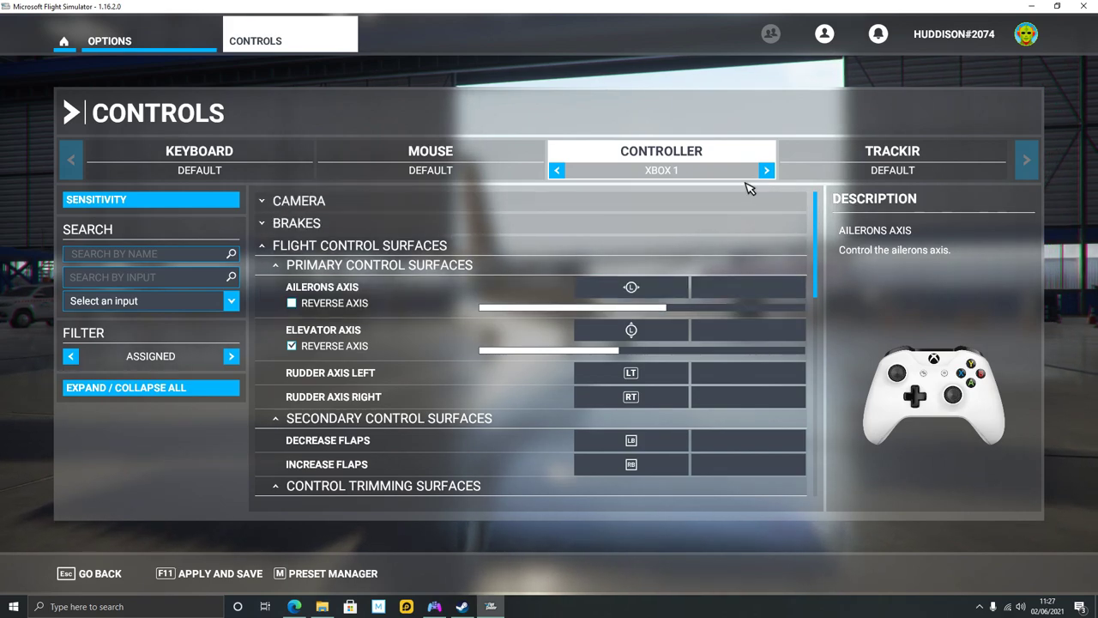
# Switch the controller profile to XINPUT GAMEPAD_ALT and review its assigned controls and sensitivity curves down to the throttle bindings.
pyautogui.click(562, 174)
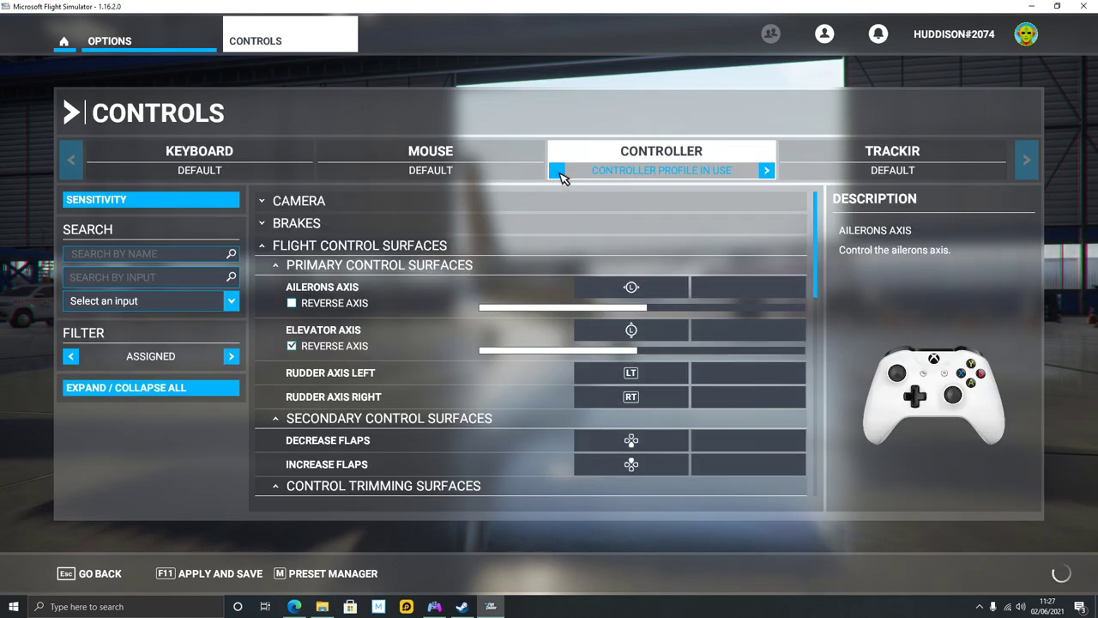
pyautogui.click(557, 170)
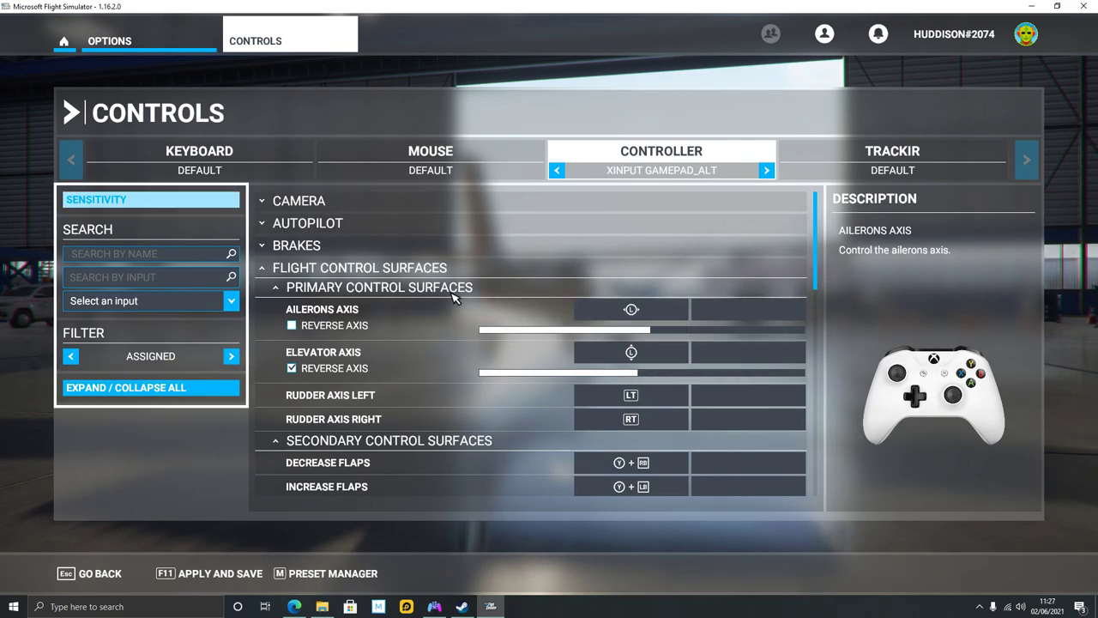
pyautogui.scroll(-15, 390, 283)
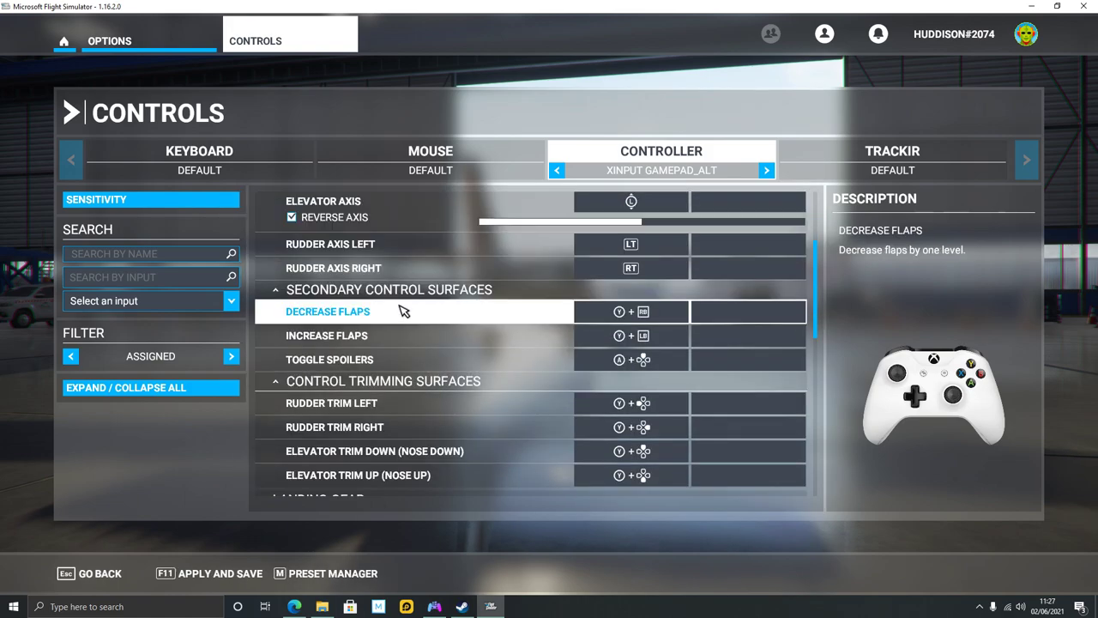
pyautogui.scroll(4, 403, 369)
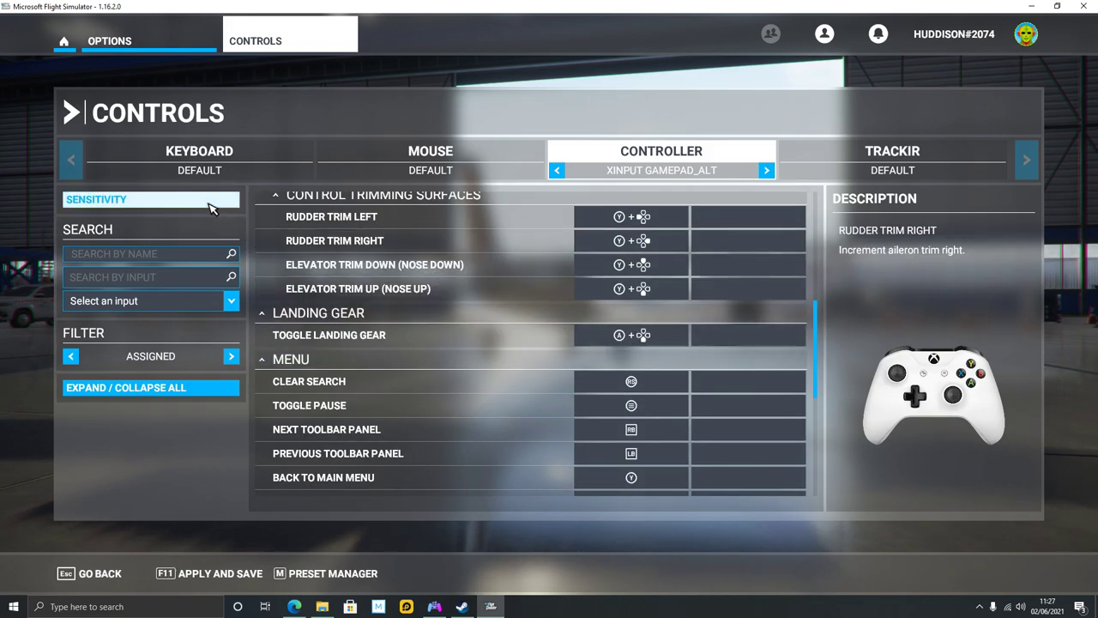
pyautogui.click(211, 206)
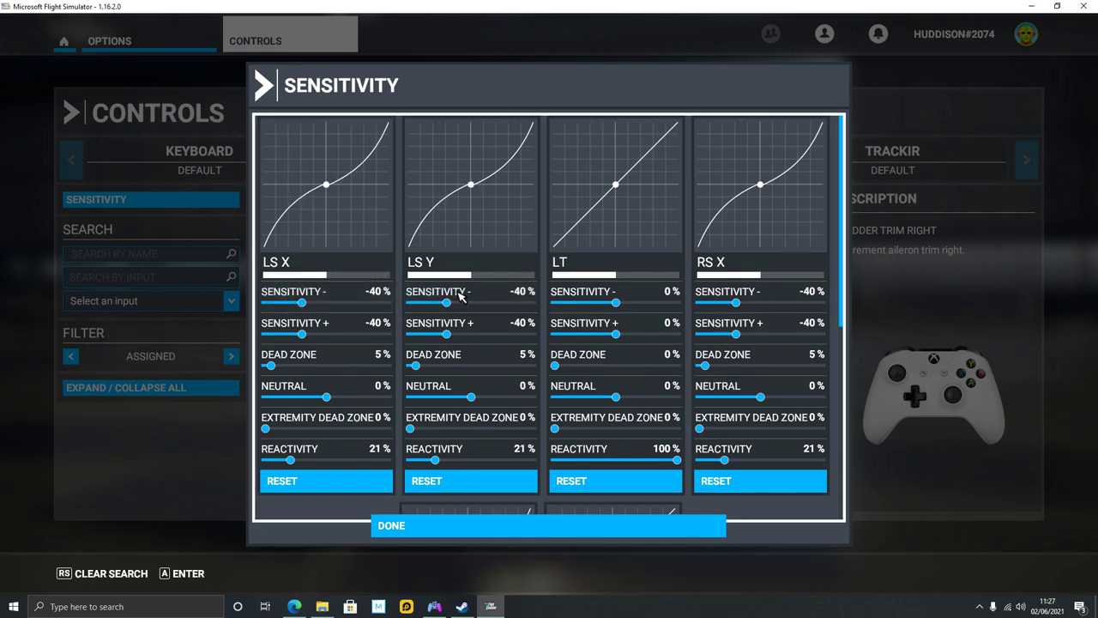
pyautogui.click(507, 527)
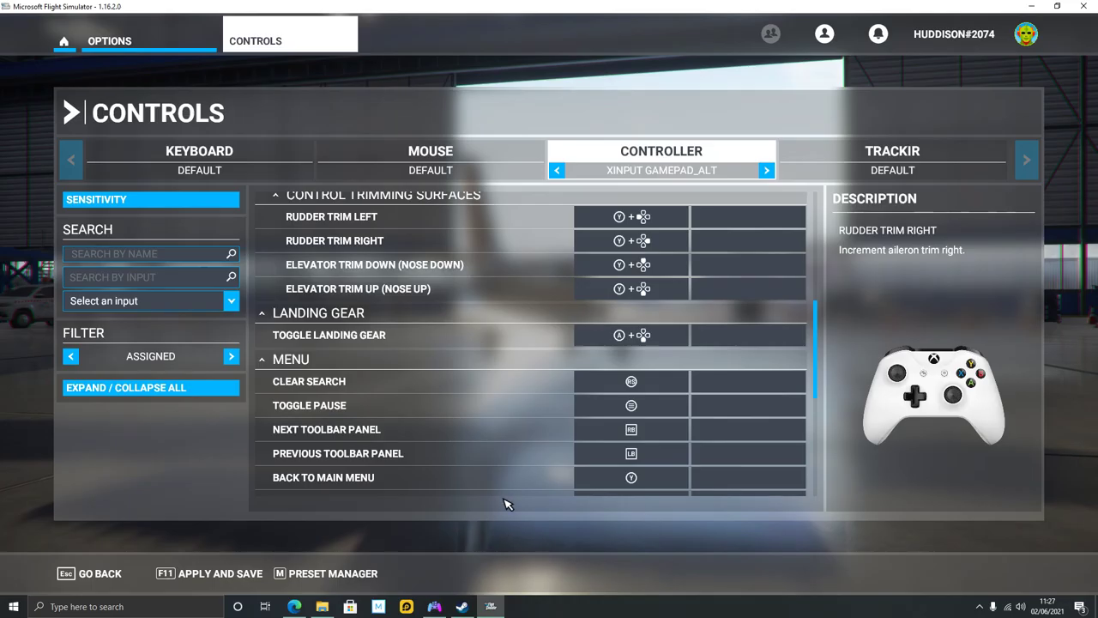
pyautogui.scroll(-5, 495, 344)
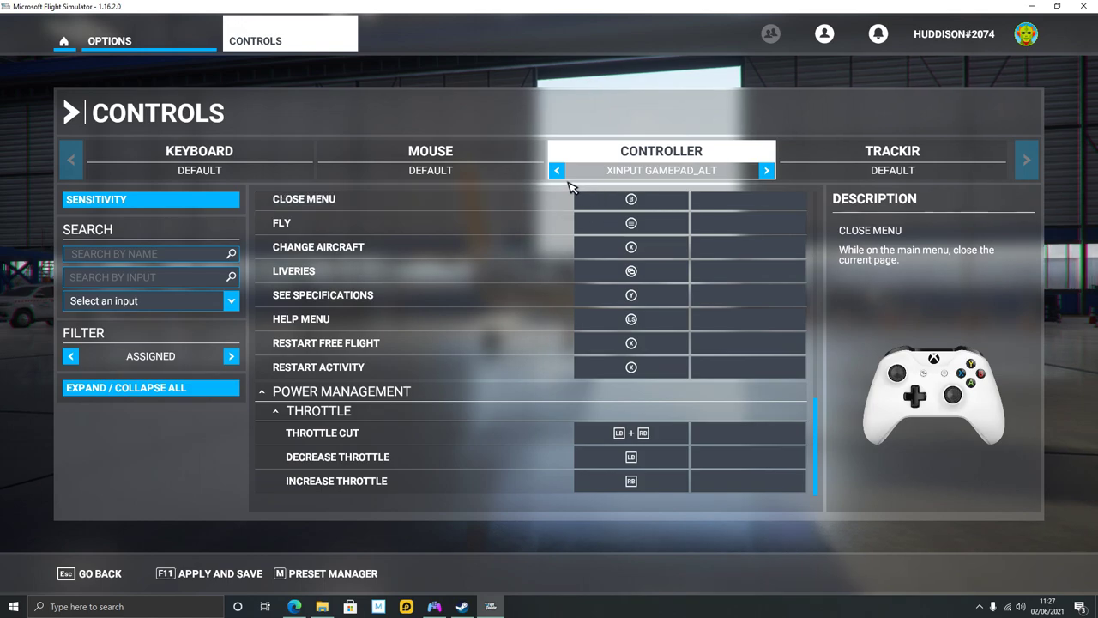
# Compare the bindings of the CONTROLLER PROFILE IN USE and XBOX 1 profiles, then return to XINPUT GAMEPAD_ALT's throttle bindings.
pyautogui.click(765, 170)
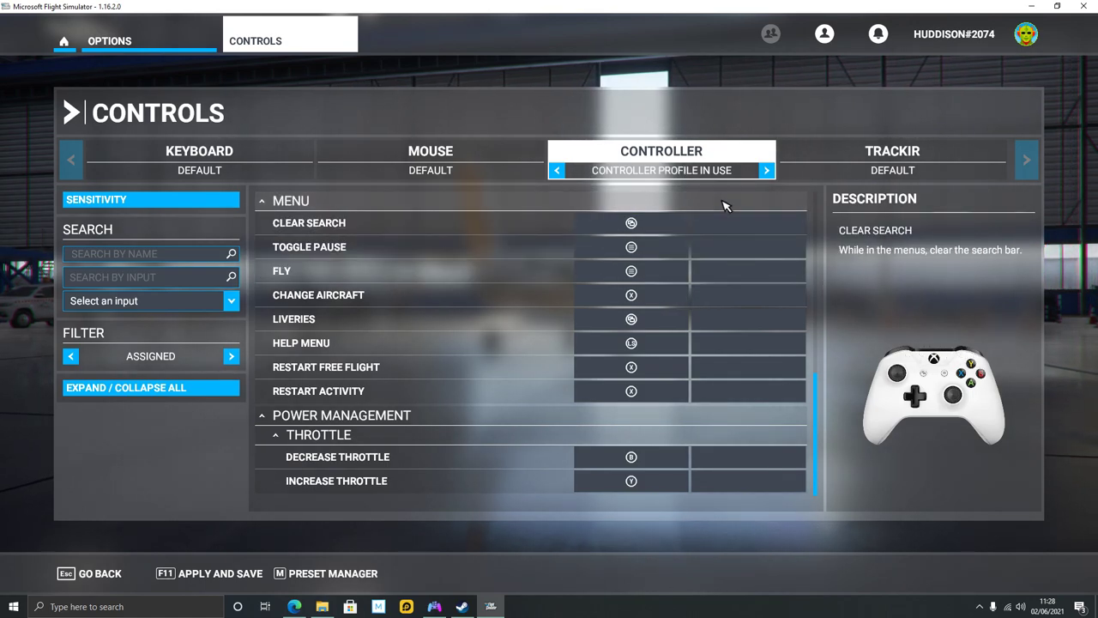
pyautogui.click(767, 172)
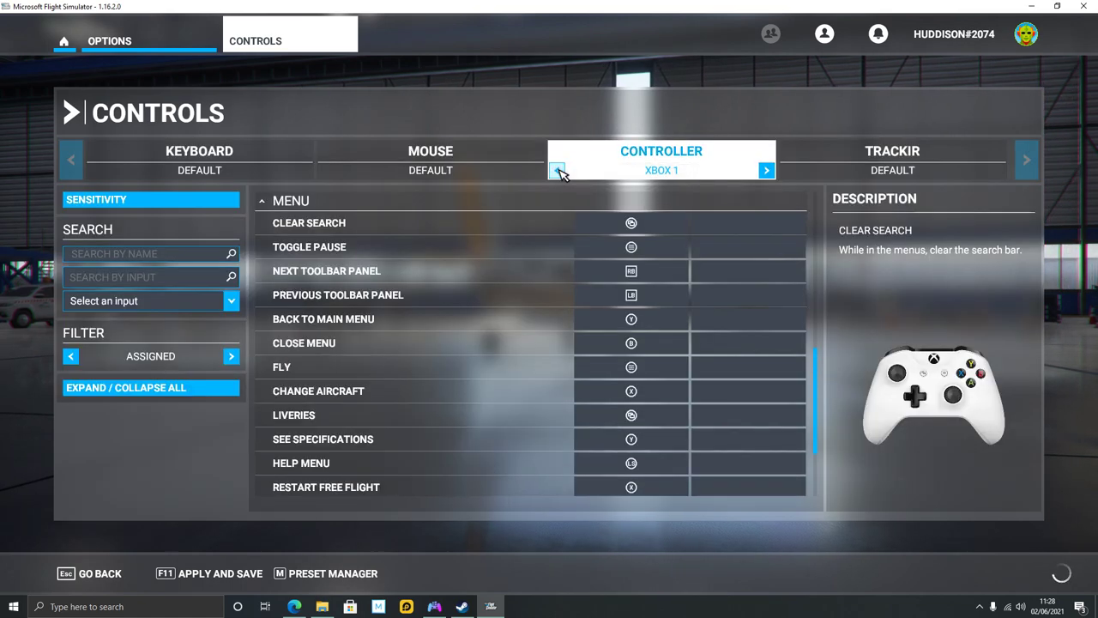
pyautogui.click(558, 169)
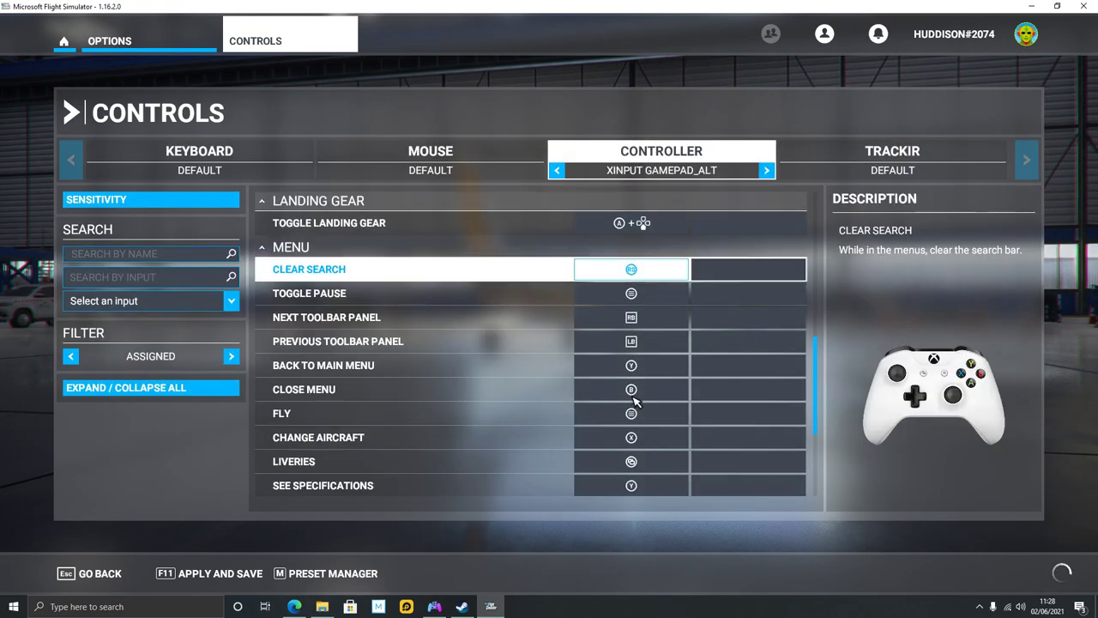
pyautogui.scroll(-3, 556, 401)
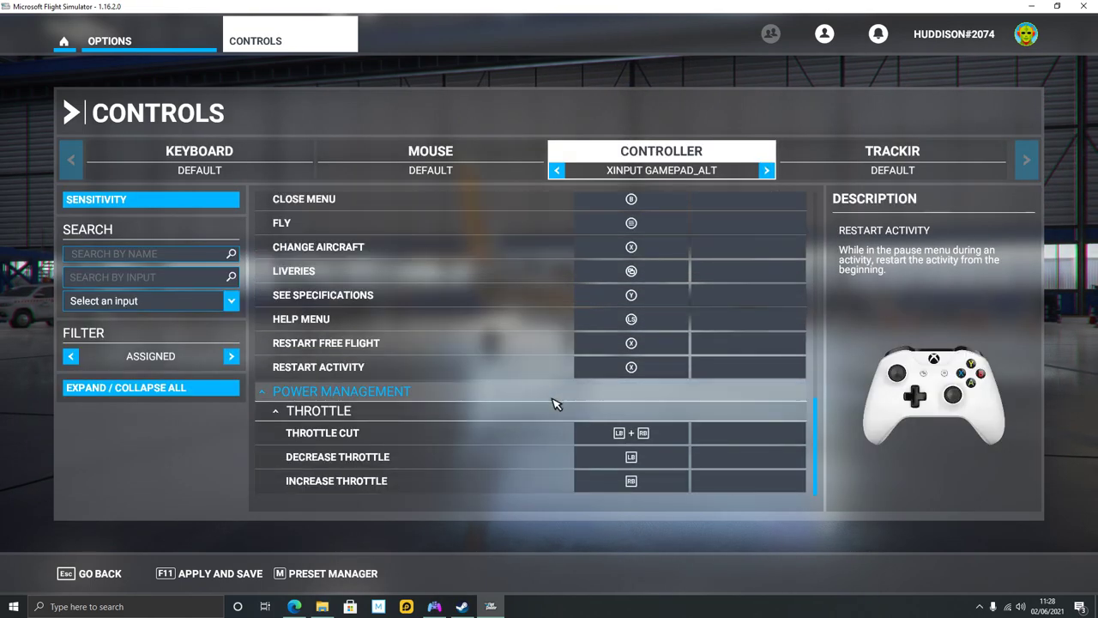
# Try binding Increase Throttle to the controller's Y button despite its existing uses, then cancel creating a new input profile.
pyautogui.click(599, 483)
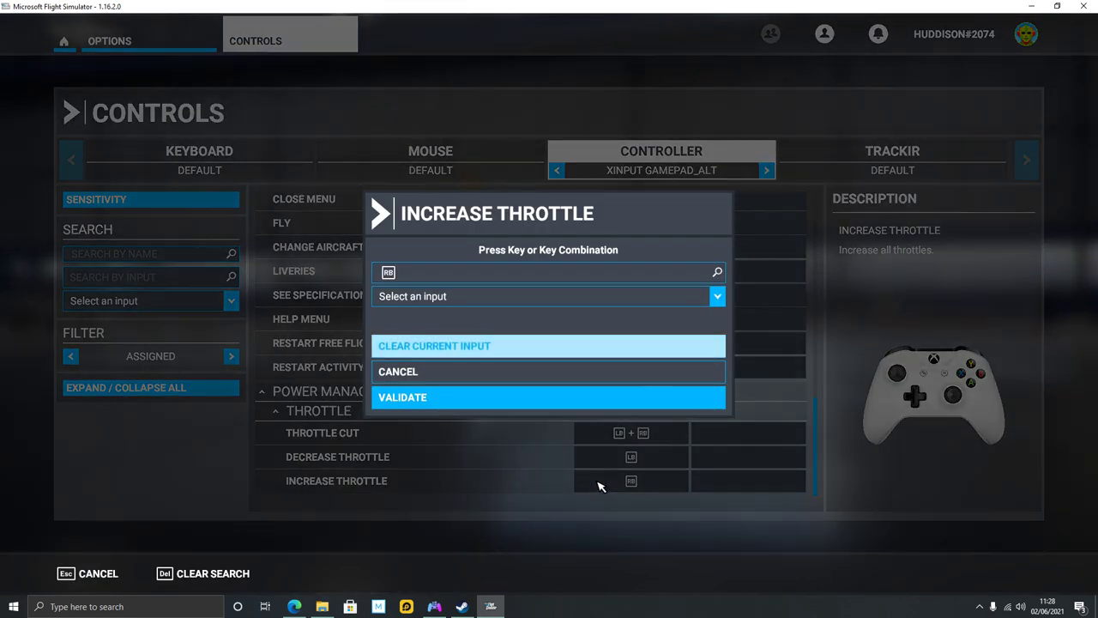
pyautogui.click(478, 279)
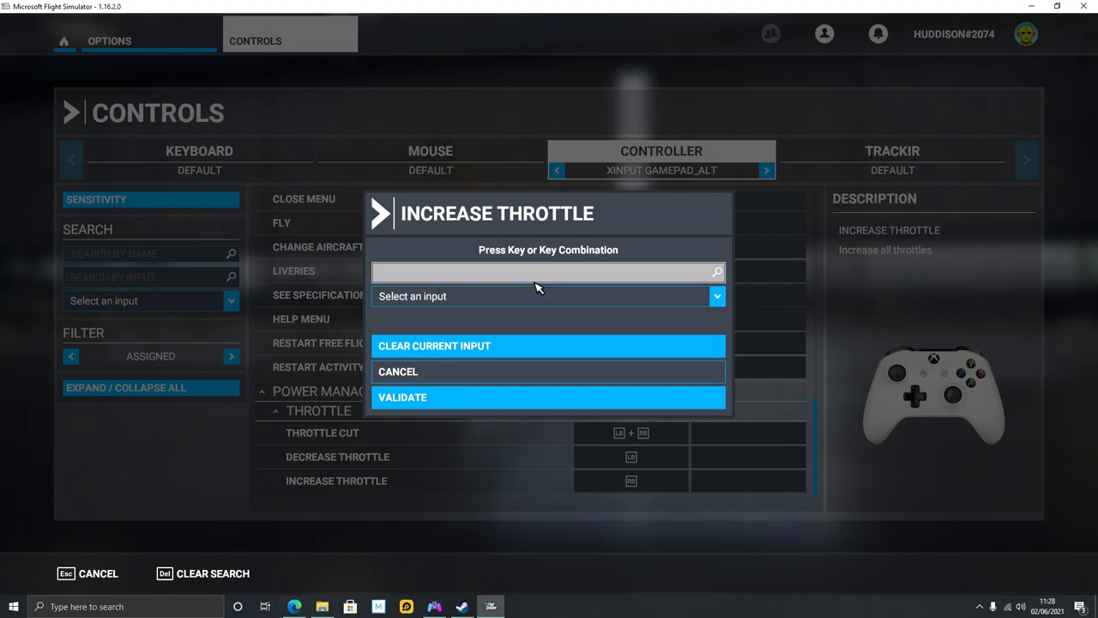
pyautogui.press('y')
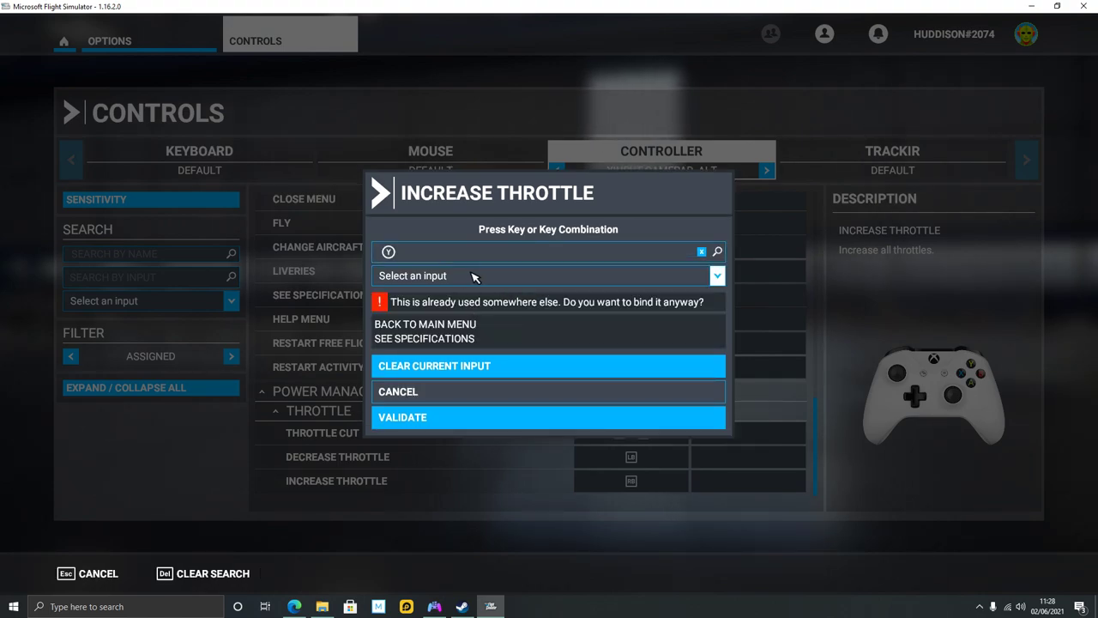
pyautogui.click(403, 418)
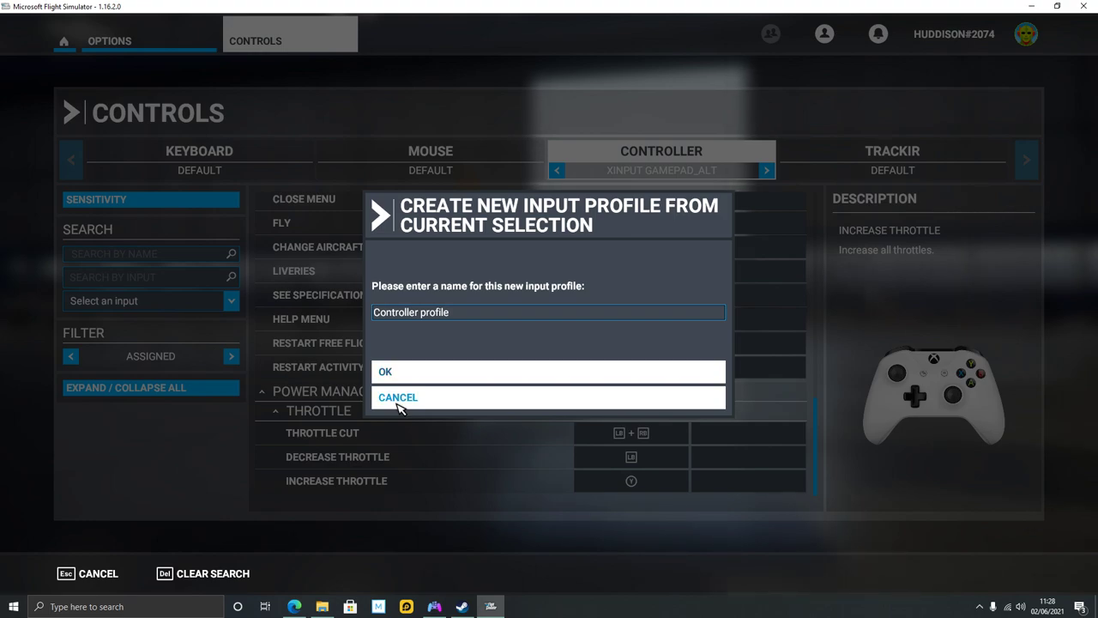
pyautogui.click(397, 407)
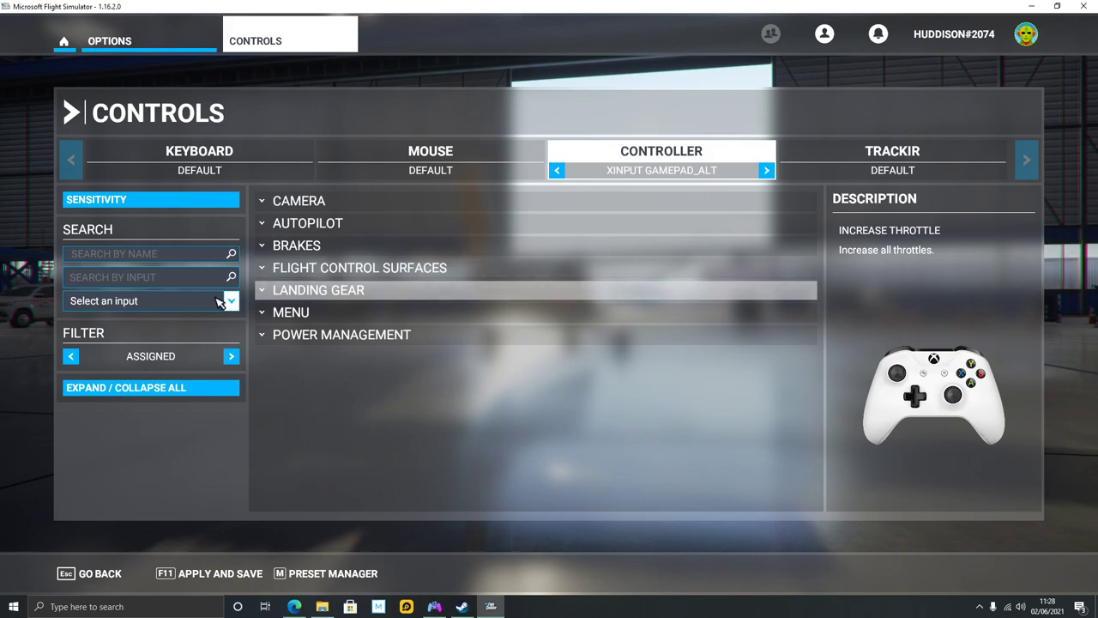
# Search the XINPUT GAMEPAD_ALT bindings by input for the controller's Y button.
pyautogui.click(171, 283)
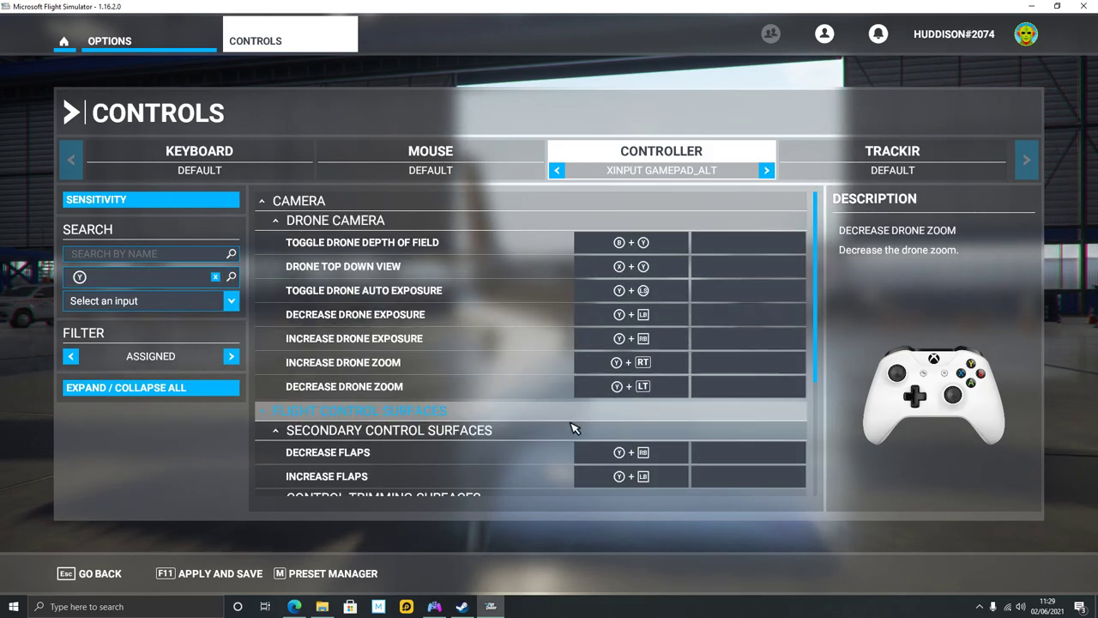
# Clear the Y button input search, then switch to CONTROLLER PROFILE IN USE and review its camera bindings.
pyautogui.scroll(-3, 571, 429)
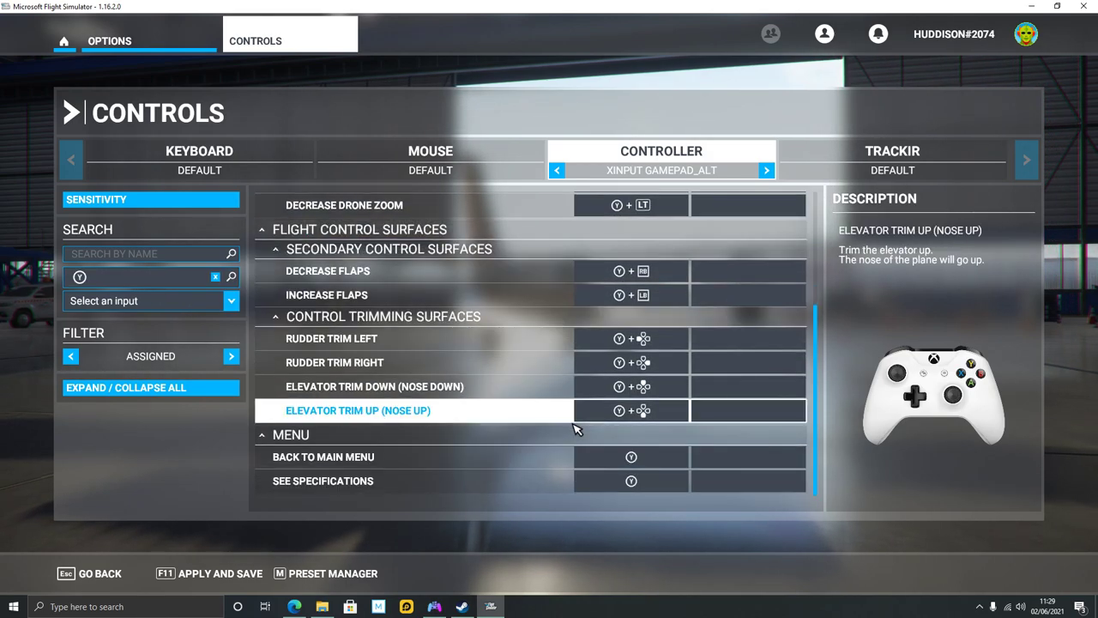
pyautogui.click(215, 277)
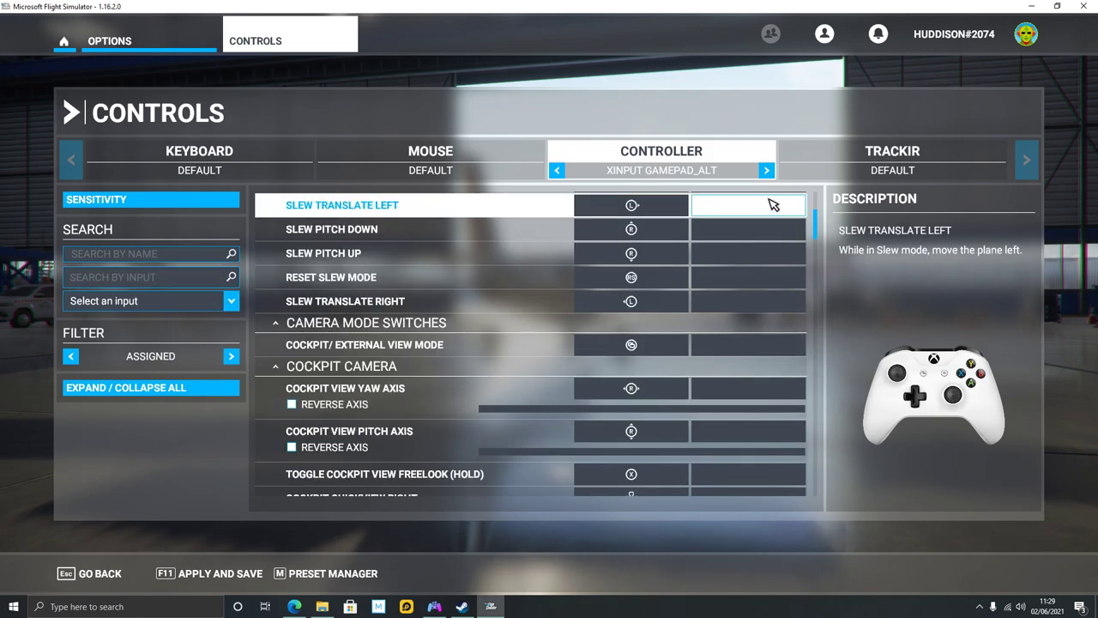
pyautogui.click(766, 172)
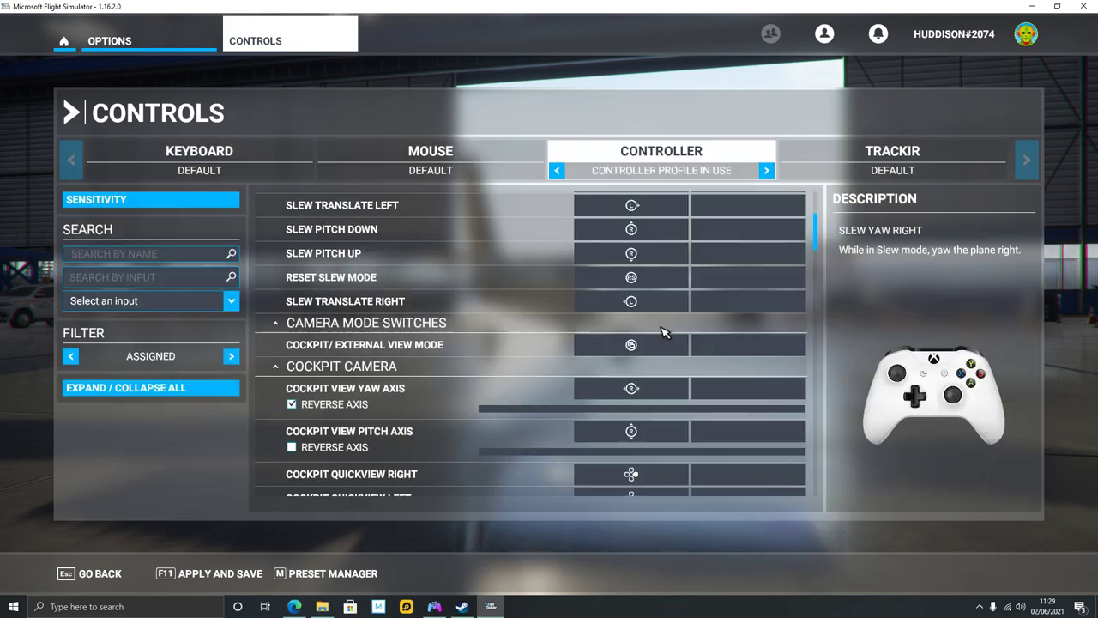
pyautogui.scroll(-5, 588, 321)
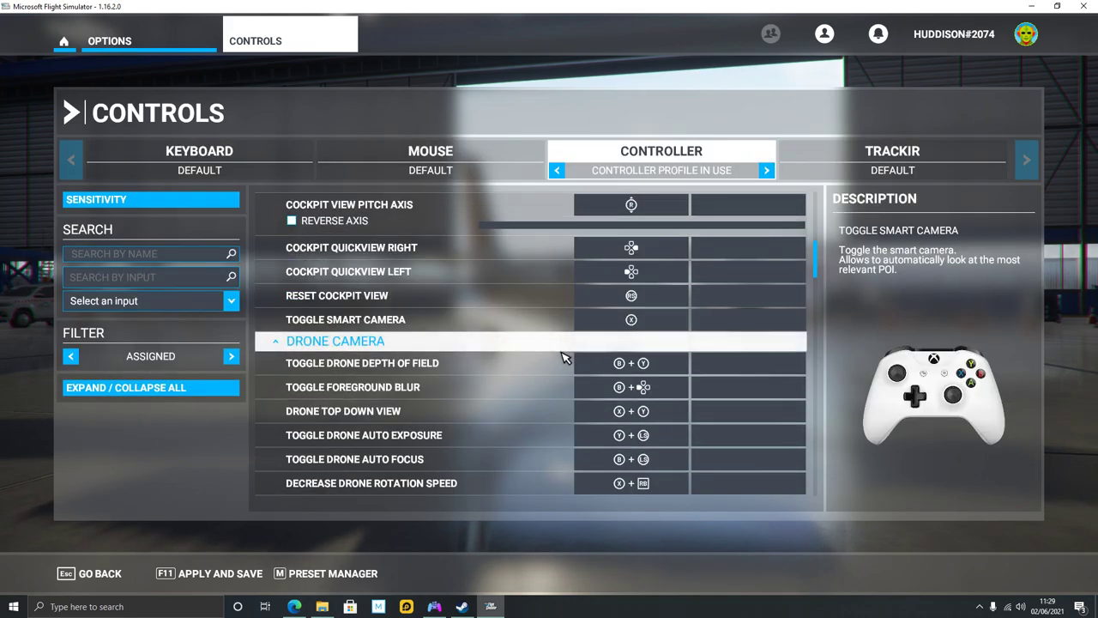
pyautogui.scroll(-5, 550, 363)
pyautogui.scroll(9, 532, 375)
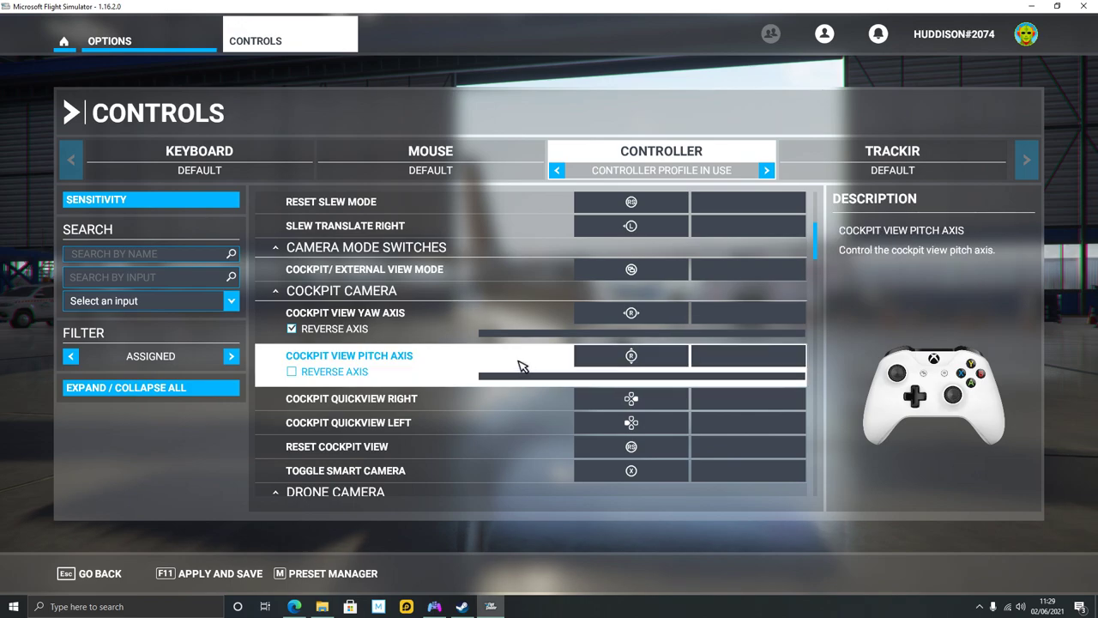
pyautogui.scroll(6, 521, 365)
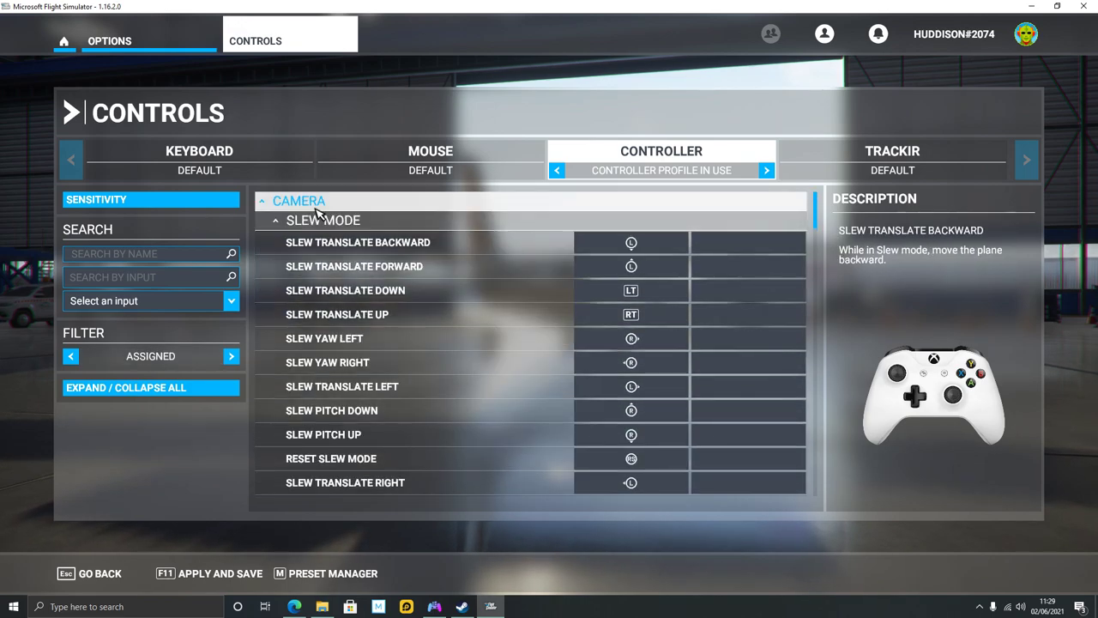
# Collapse the CAMERA group and review the profile's brake, flight control surface, landing gear, menu and throttle bindings.
pyautogui.click(316, 209)
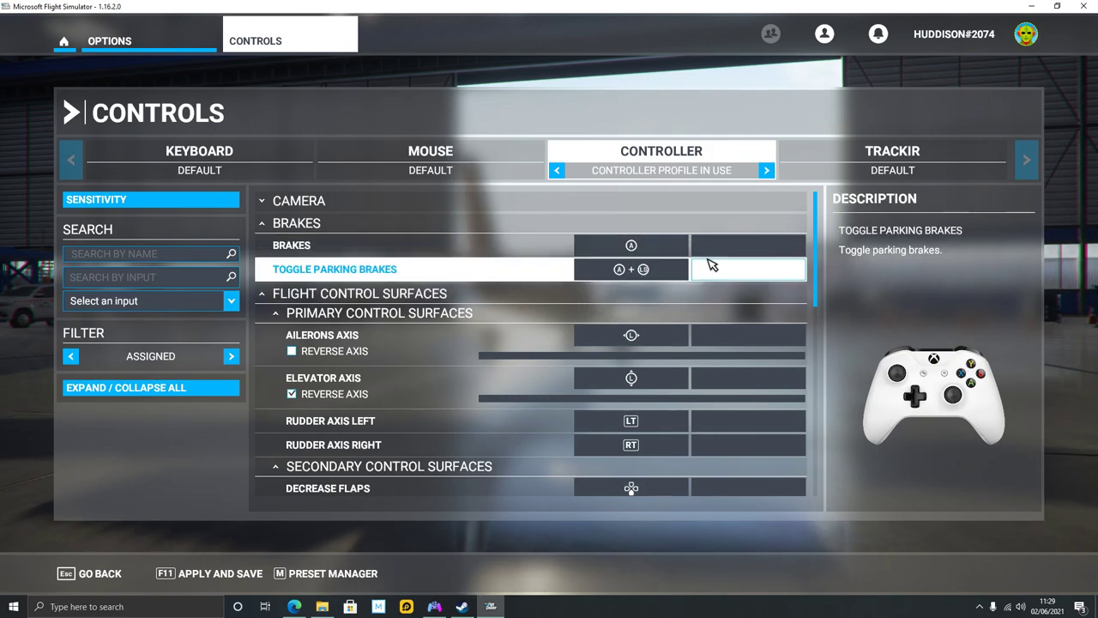
pyautogui.scroll(-5, 764, 403)
pyautogui.scroll(-4, 763, 403)
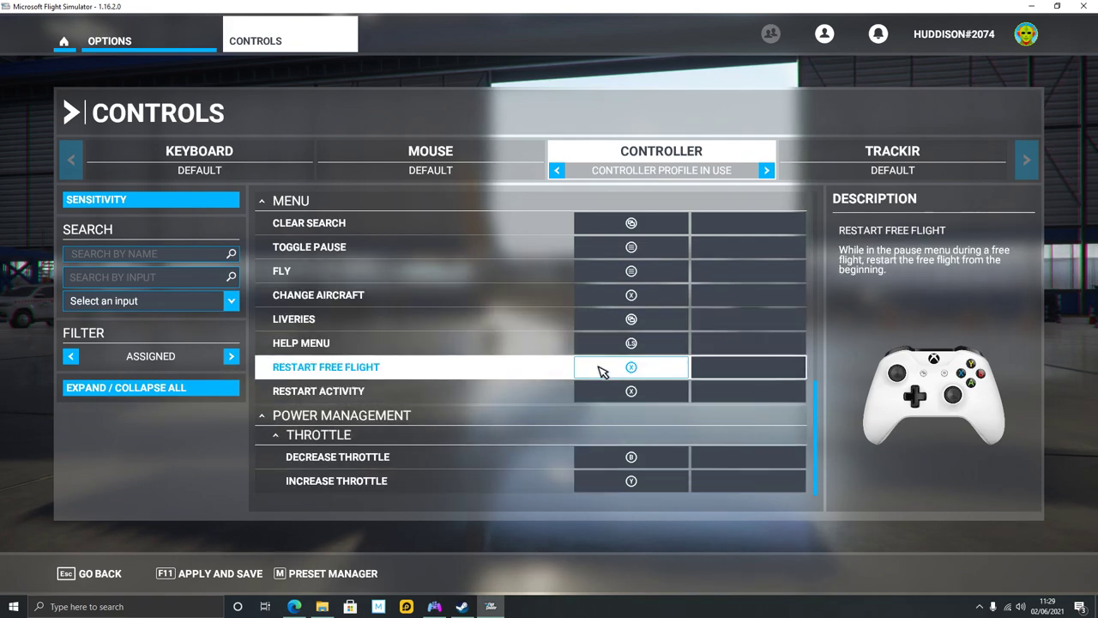
pyautogui.scroll(4, 601, 372)
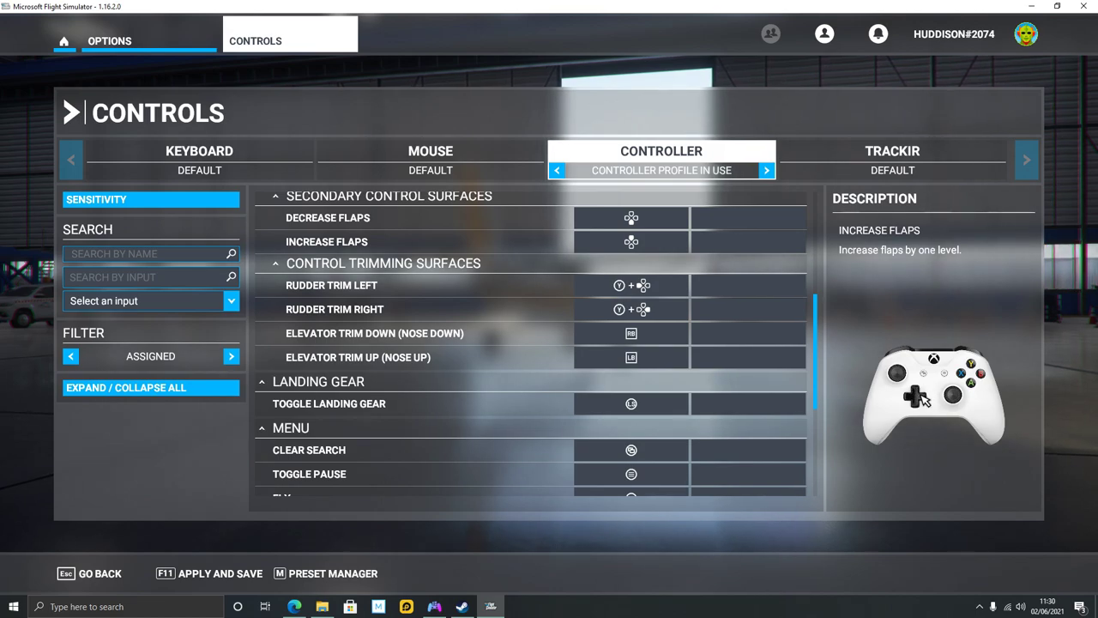
pyautogui.scroll(5, 693, 375)
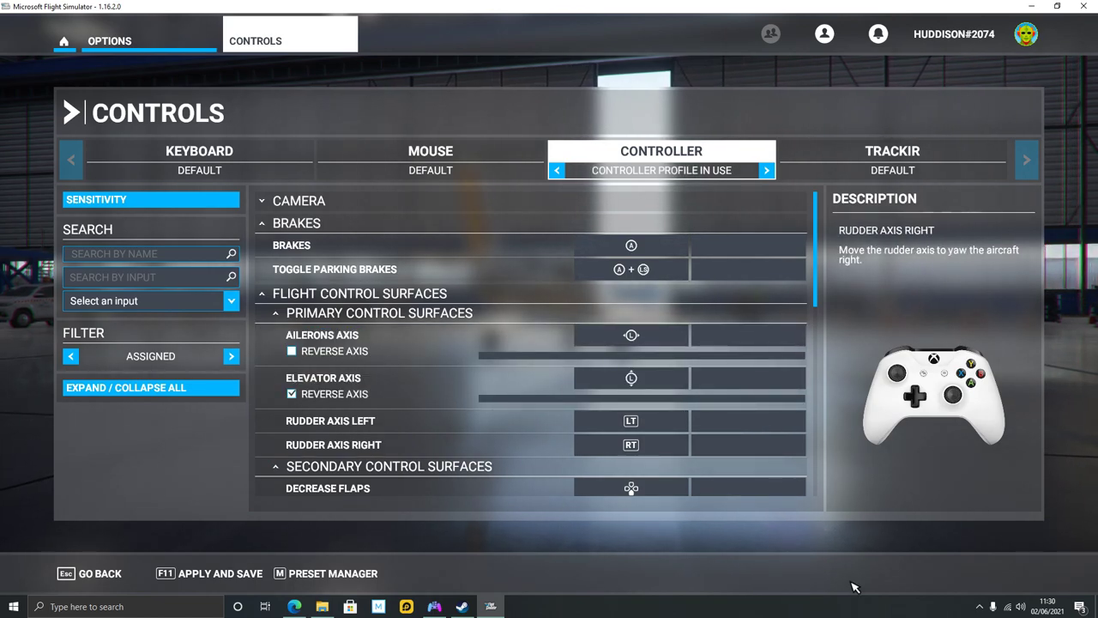
pyautogui.scroll(-7, 612, 446)
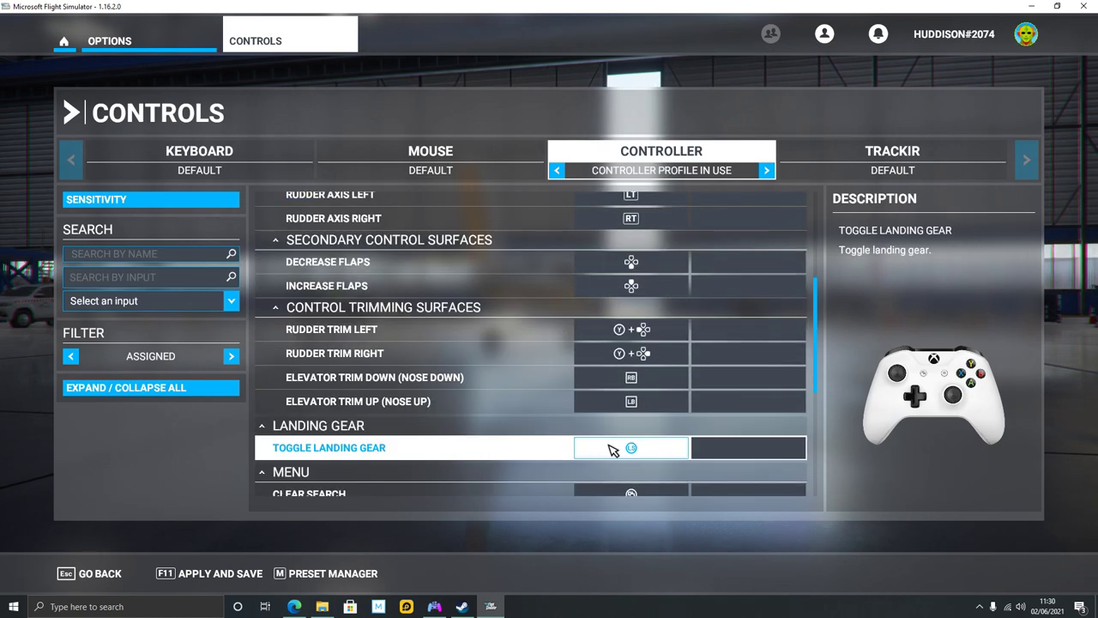
pyautogui.scroll(-2, 612, 469)
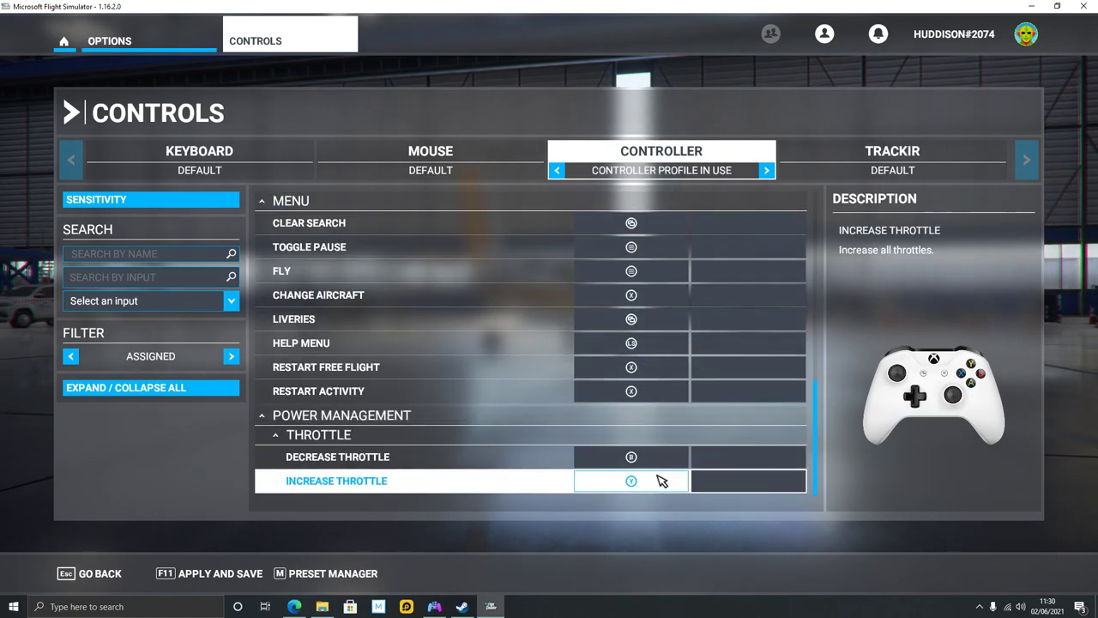
pyautogui.scroll(8, 661, 480)
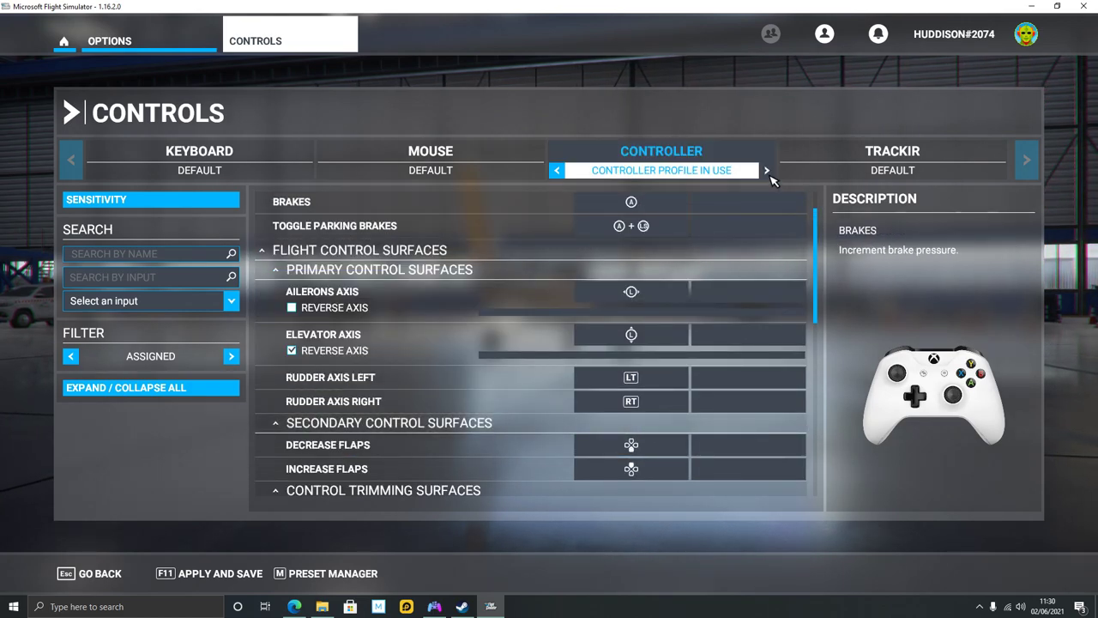
# Look at the XBOX 1 profile, then return to XINPUT GAMEPAD_ALT and review its bindings from autopilot to throttle.
pyautogui.click(695, 176)
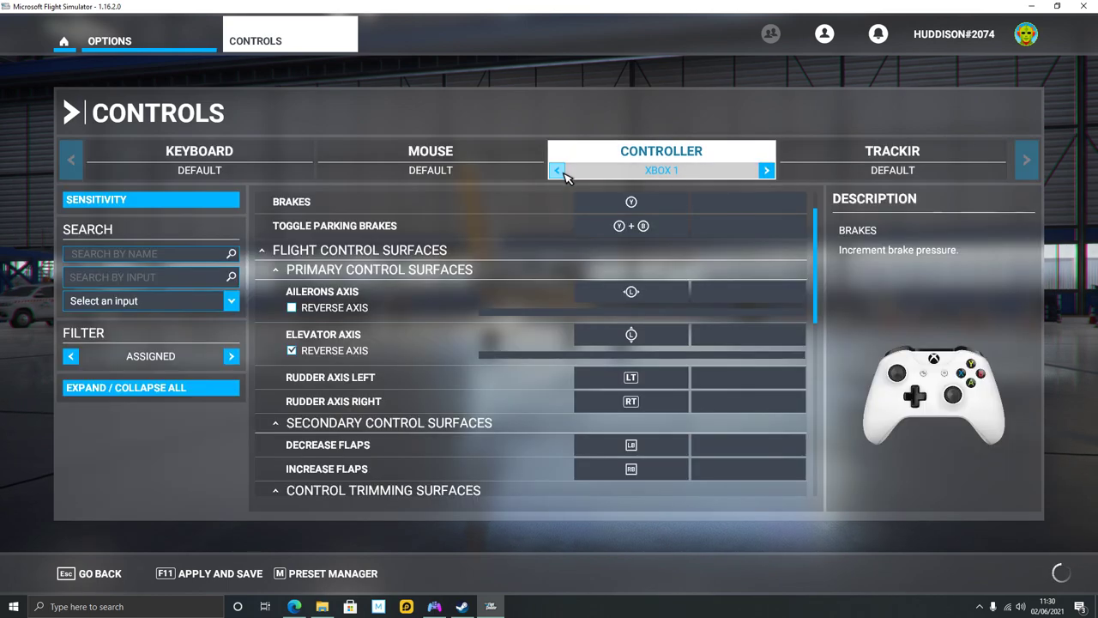
pyautogui.click(557, 170)
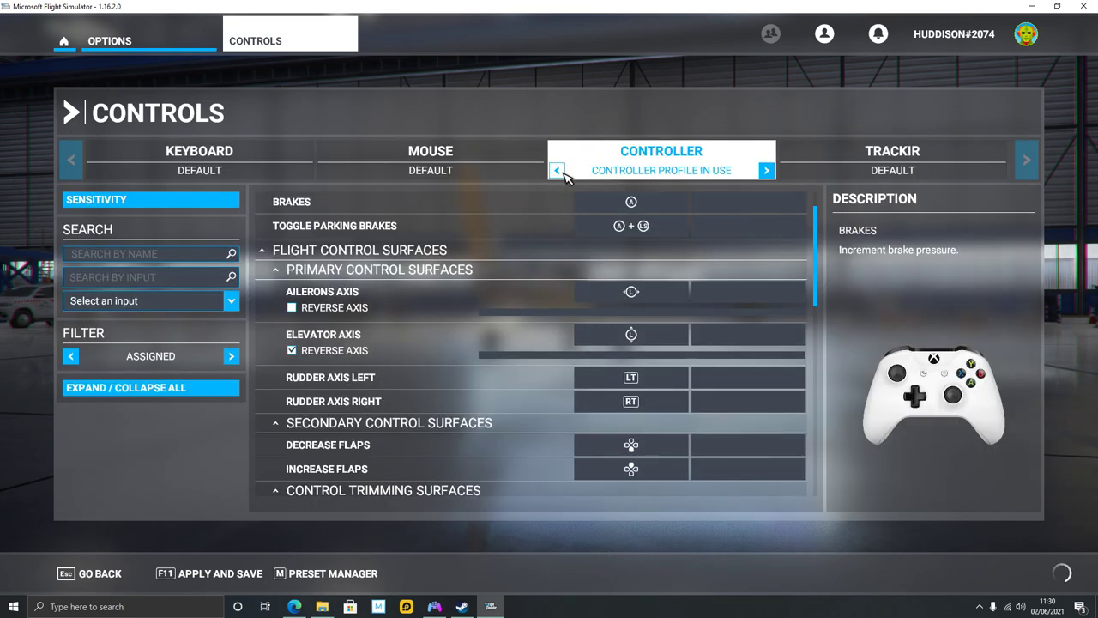
pyautogui.click(558, 170)
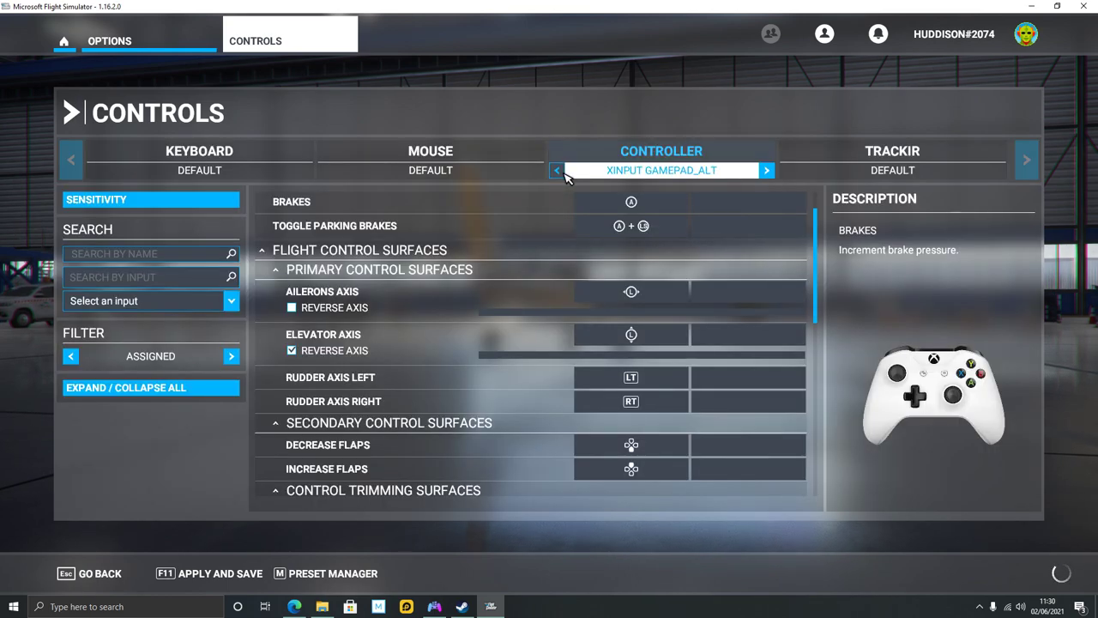
pyautogui.scroll(3, 652, 210)
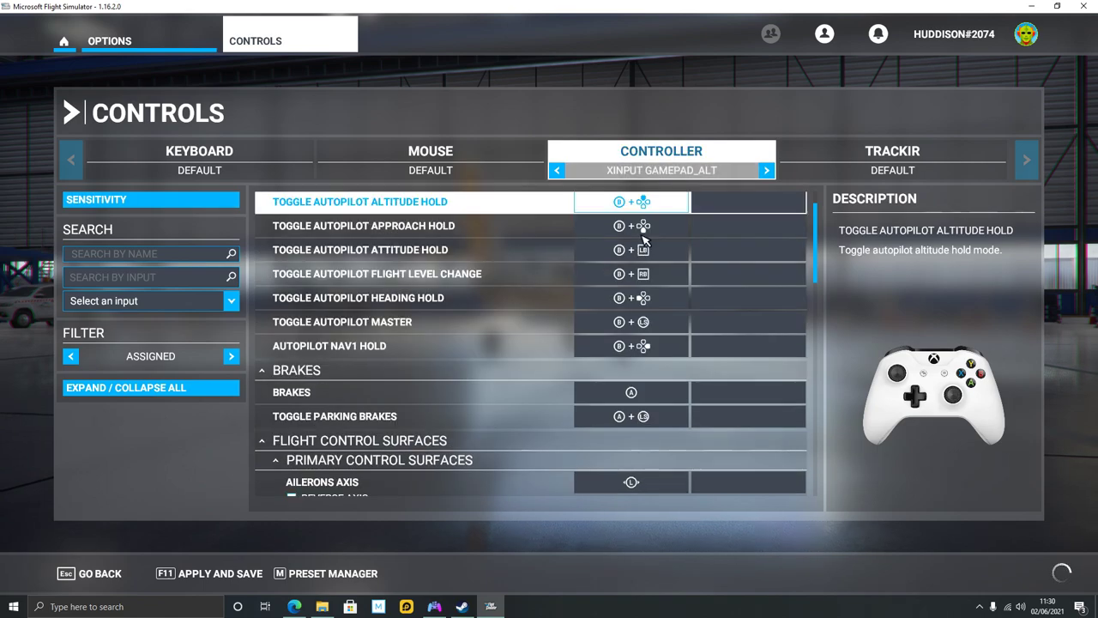
pyautogui.scroll(-2, 639, 411)
pyautogui.scroll(-6, 639, 429)
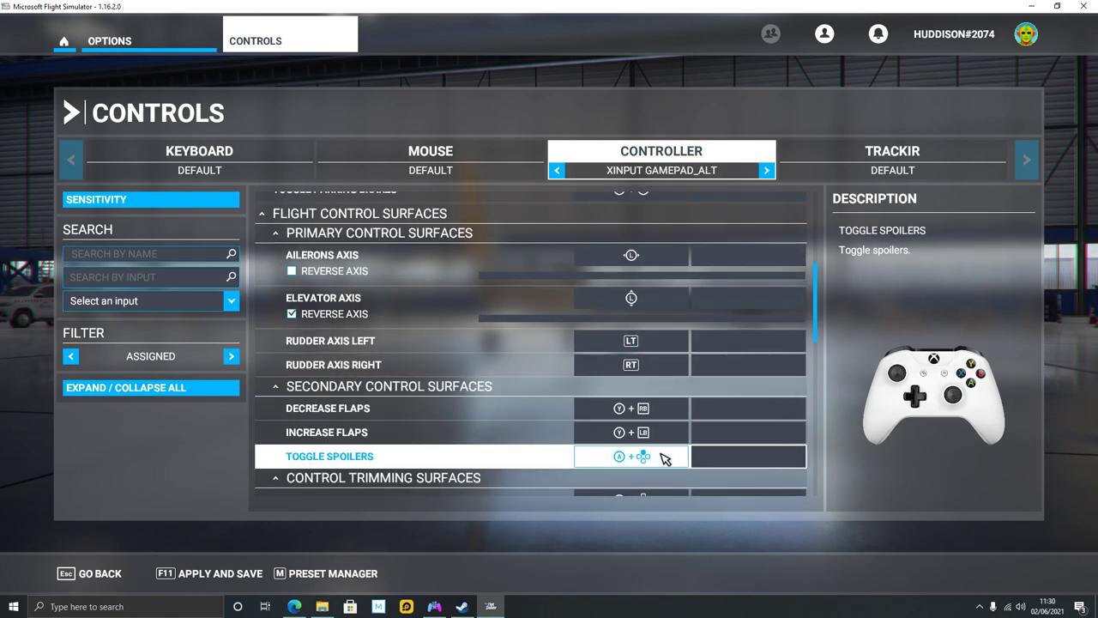
pyautogui.scroll(-4, 674, 483)
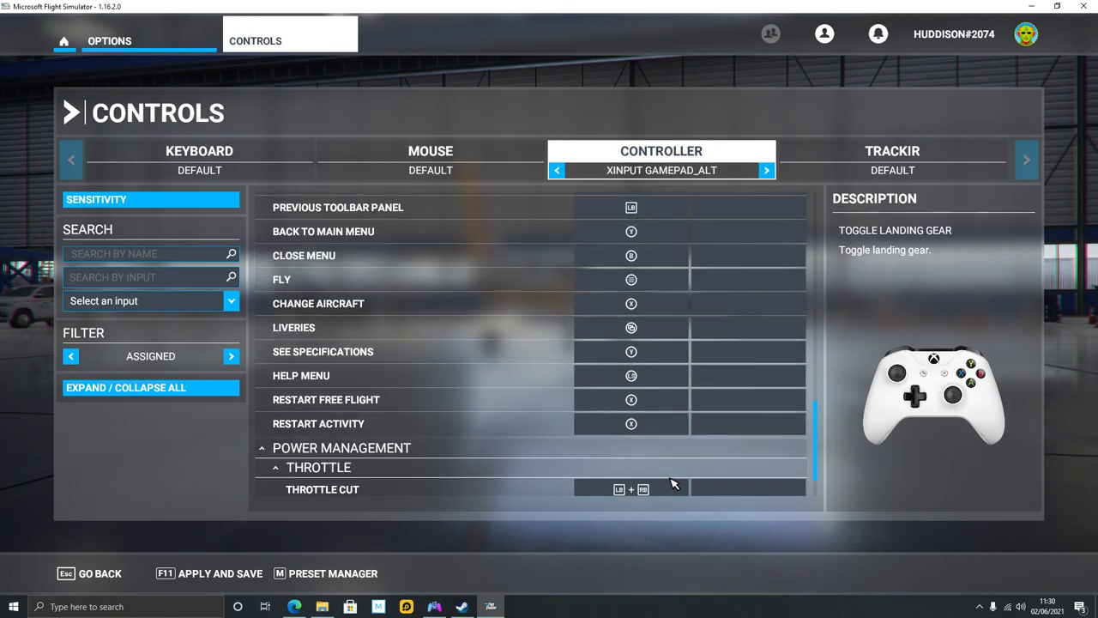
pyautogui.scroll(4, 659, 468)
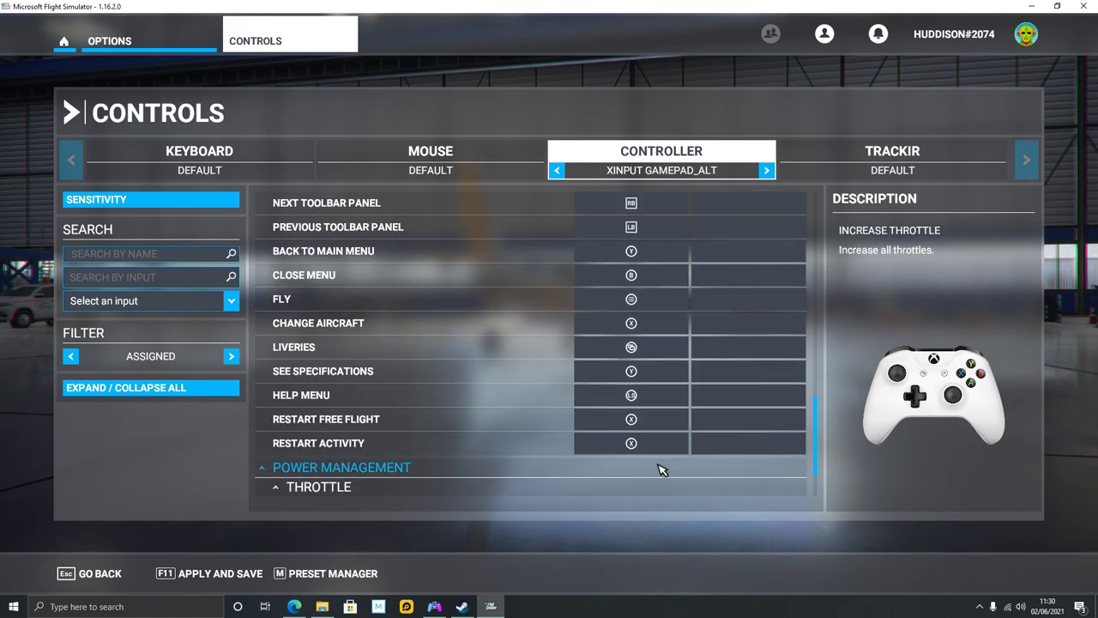
pyautogui.scroll(6, 656, 454)
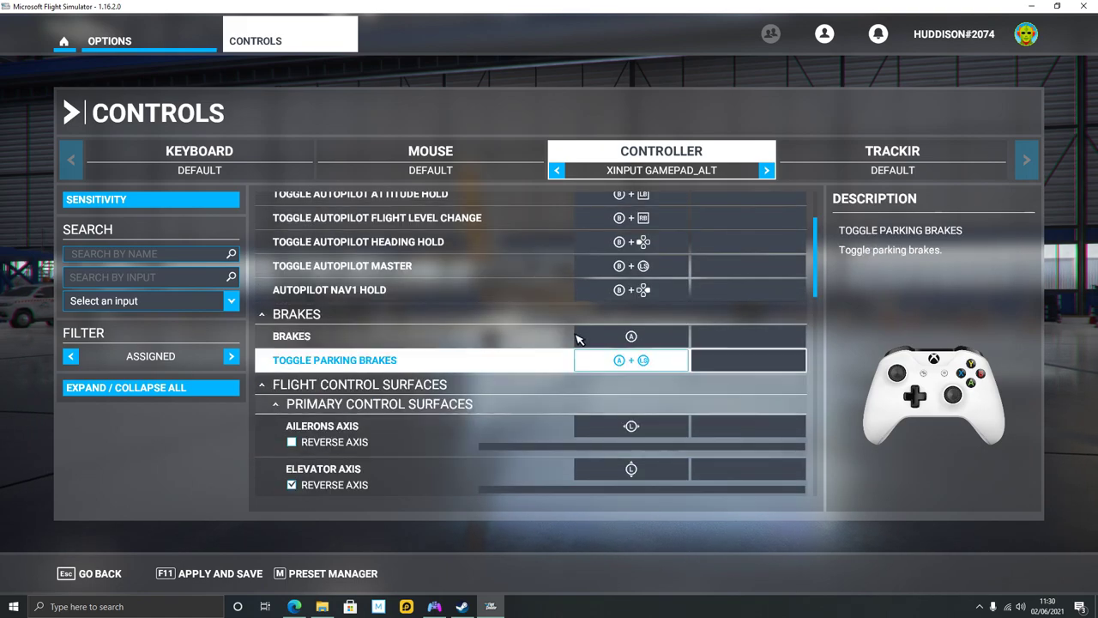
pyautogui.scroll(2, 481, 240)
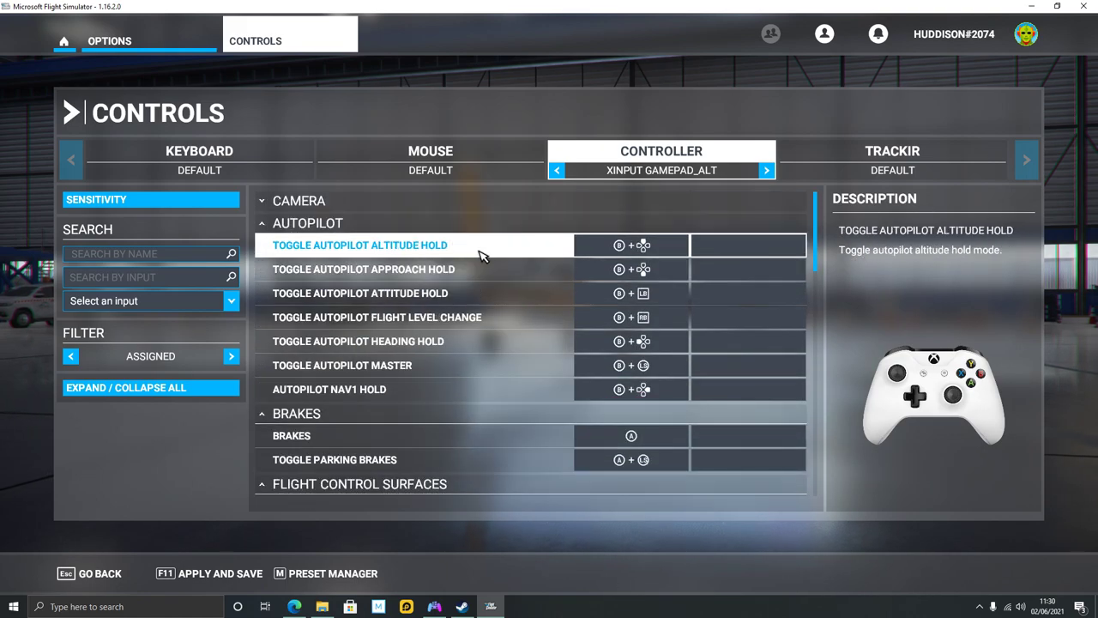
# Compare the stick and trigger sensitivity curves of XINPUT GAMEPAD_ALT with those of CONTROLLER PROFILE IN USE.
pyautogui.click(198, 206)
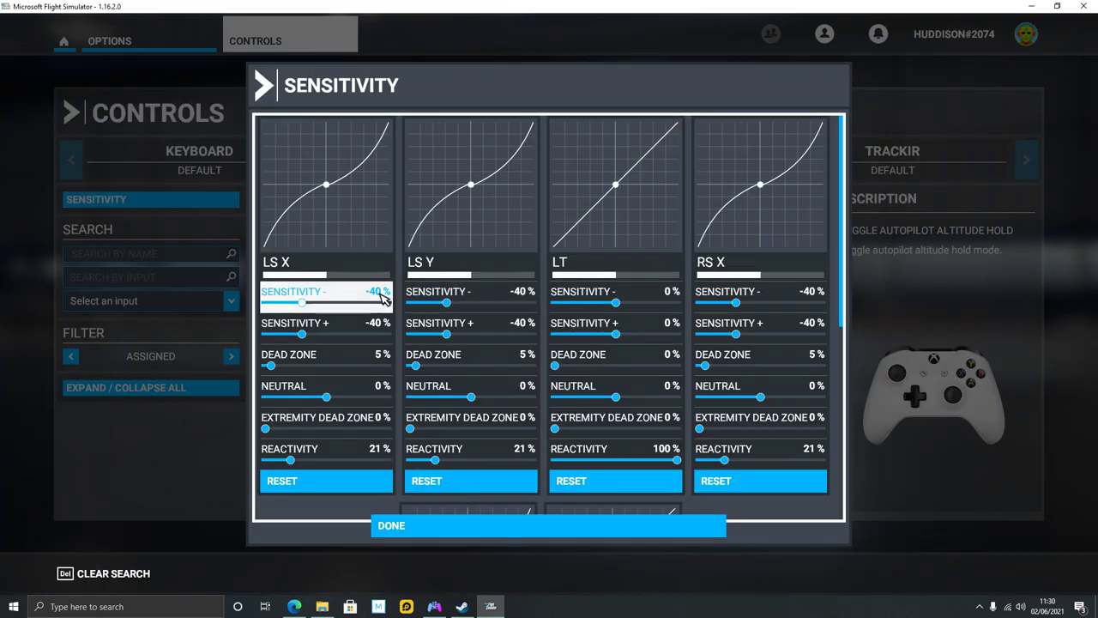
pyautogui.click(532, 530)
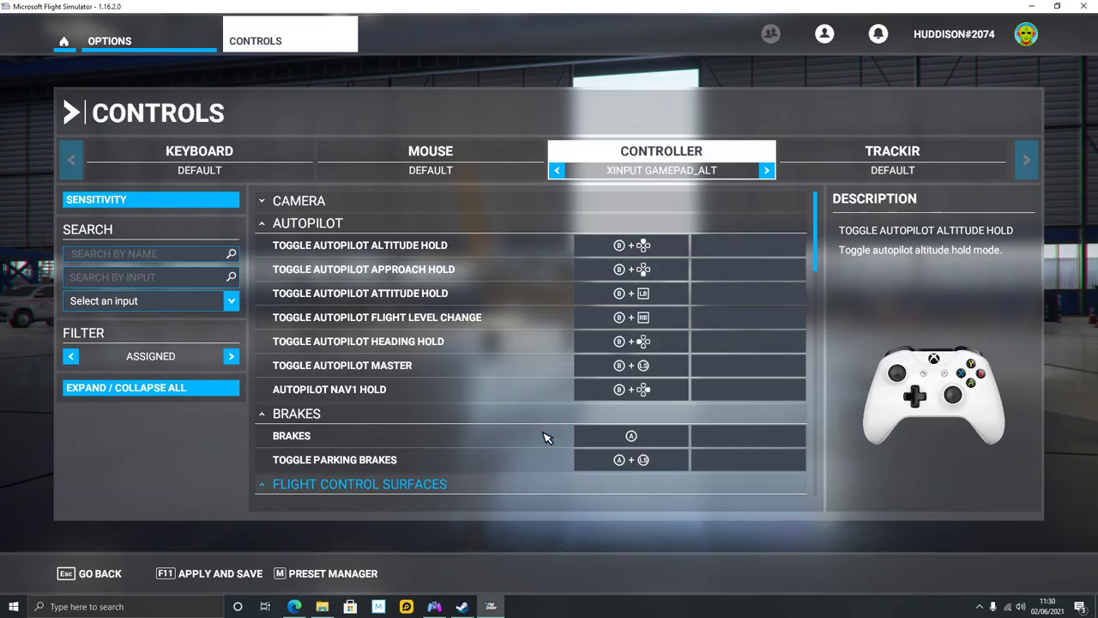
pyautogui.click(772, 176)
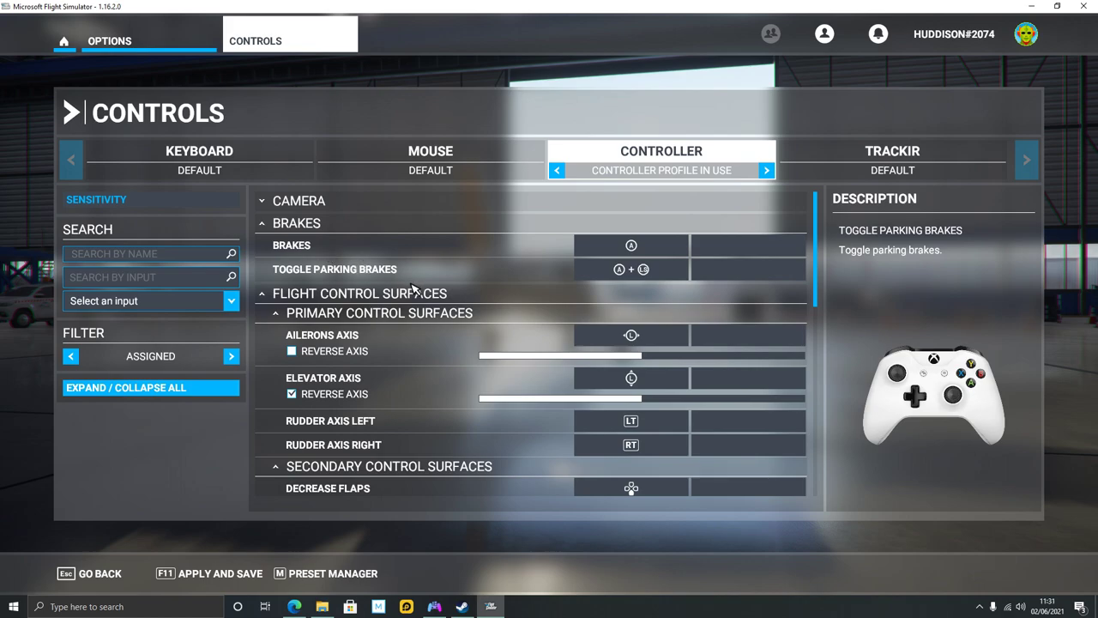
pyautogui.press('s')
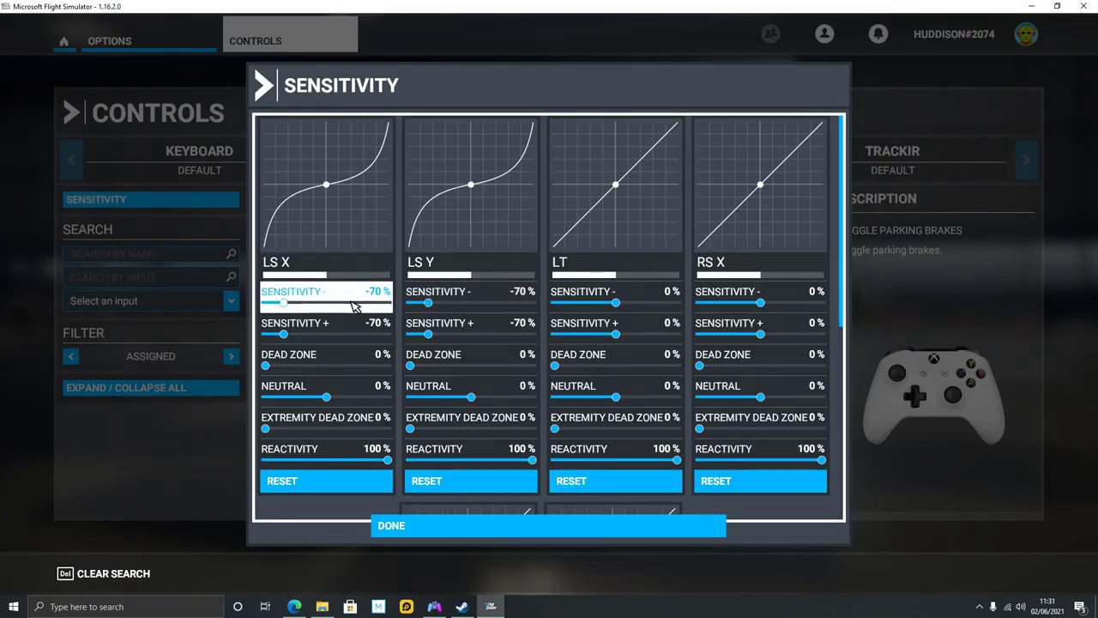
pyautogui.click(336, 319)
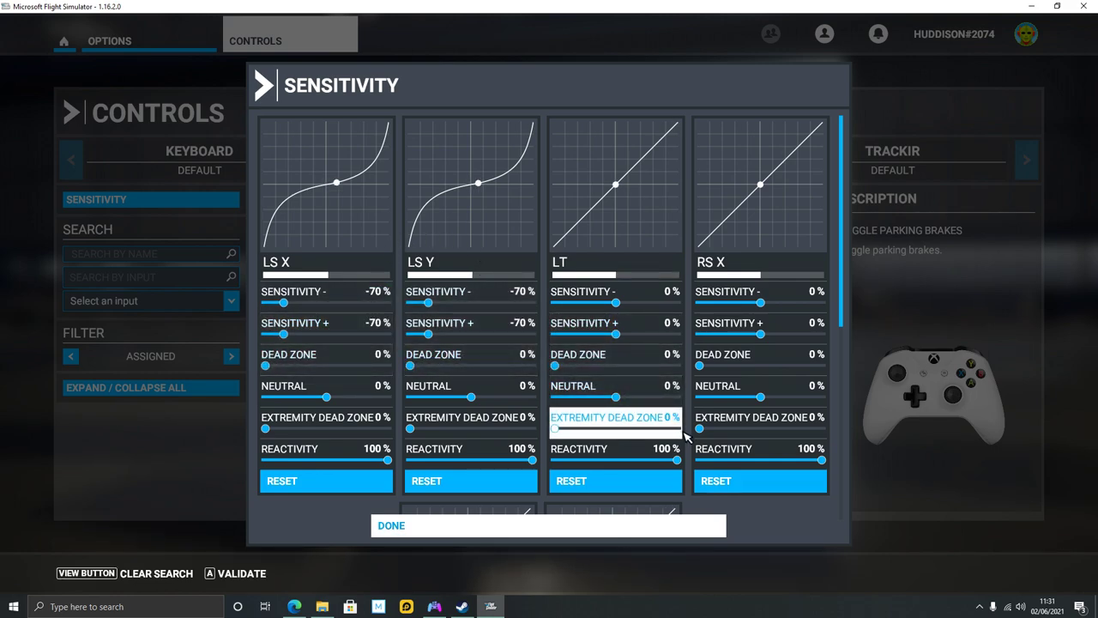
pyautogui.scroll(-5, 657, 352)
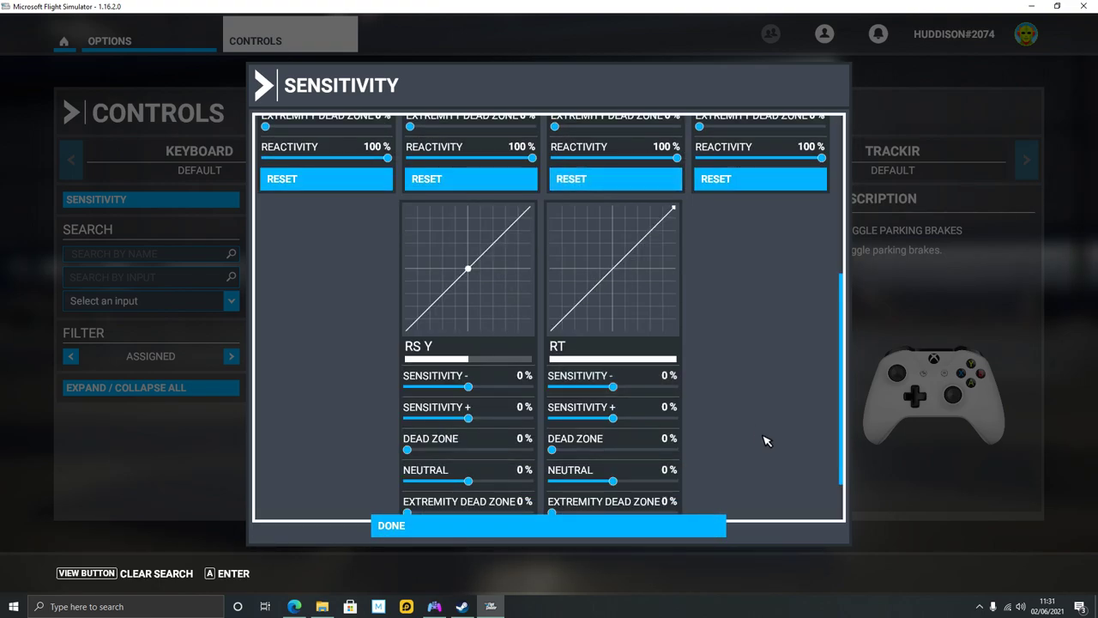
pyautogui.scroll(5, 760, 404)
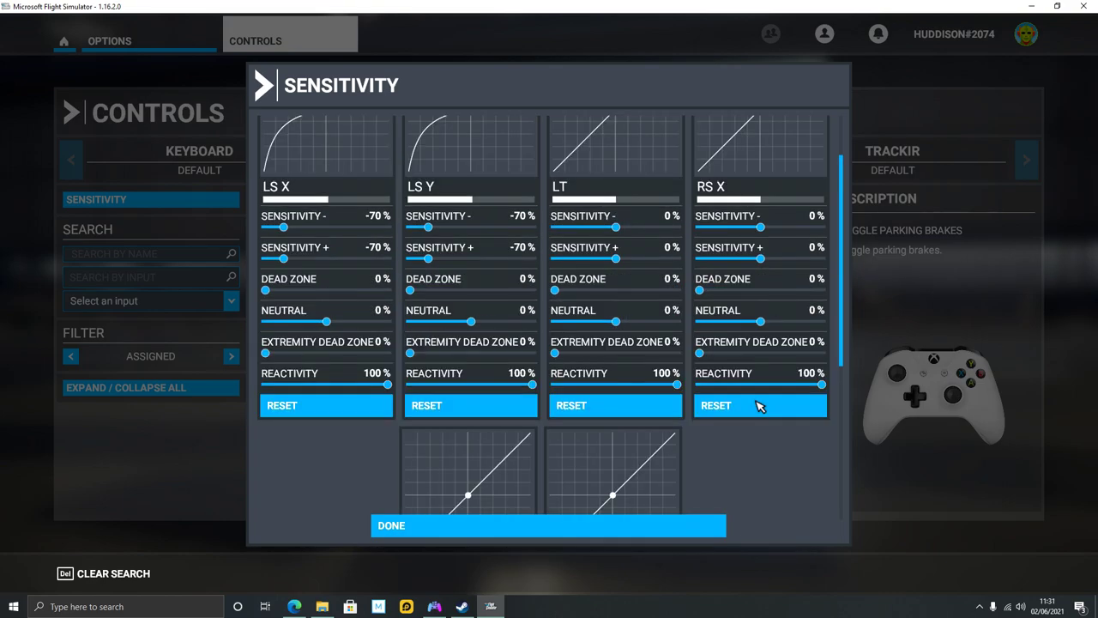
# Try LT sensitivity values of -58 % negative and -60 % positive, then close the sensitivity settings and save the profile.
pyautogui.scroll(2, 727, 293)
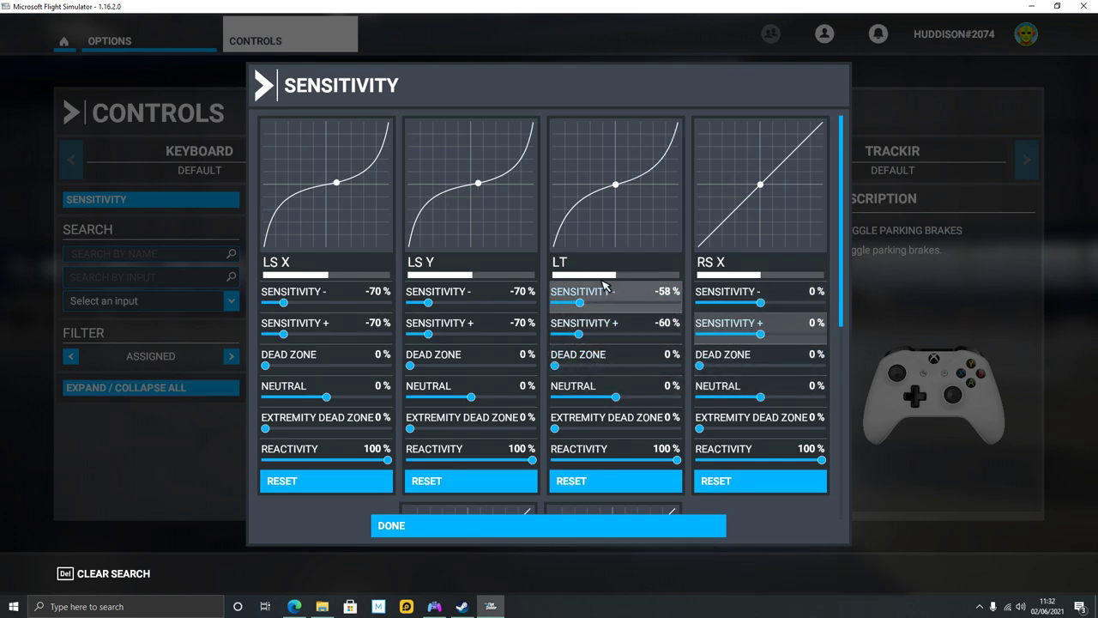
pyautogui.click(413, 526)
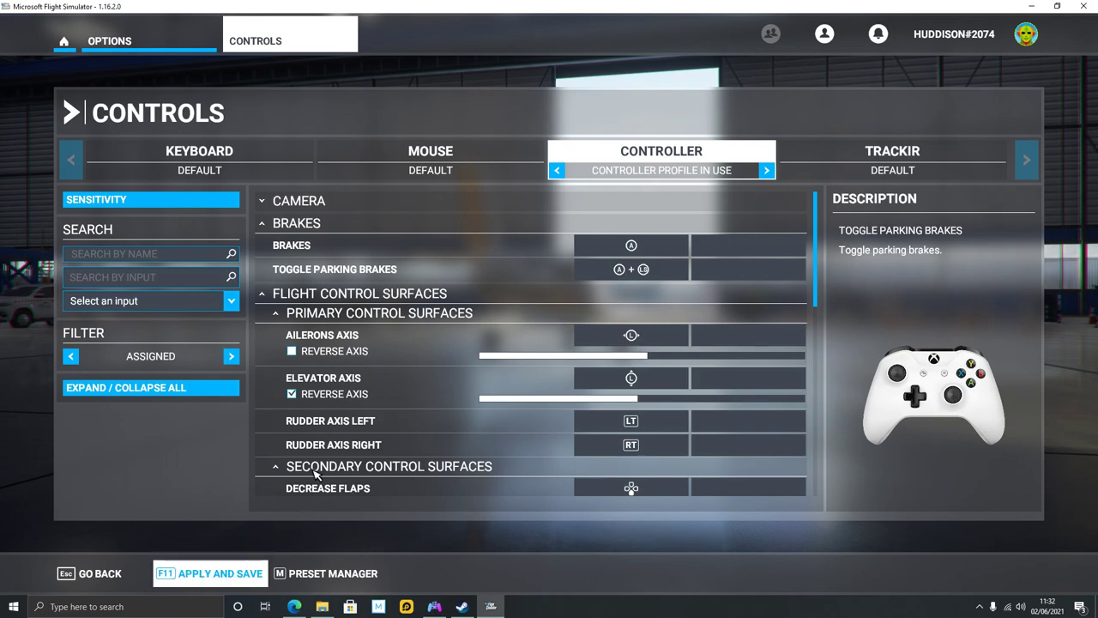
pyautogui.press('F11')
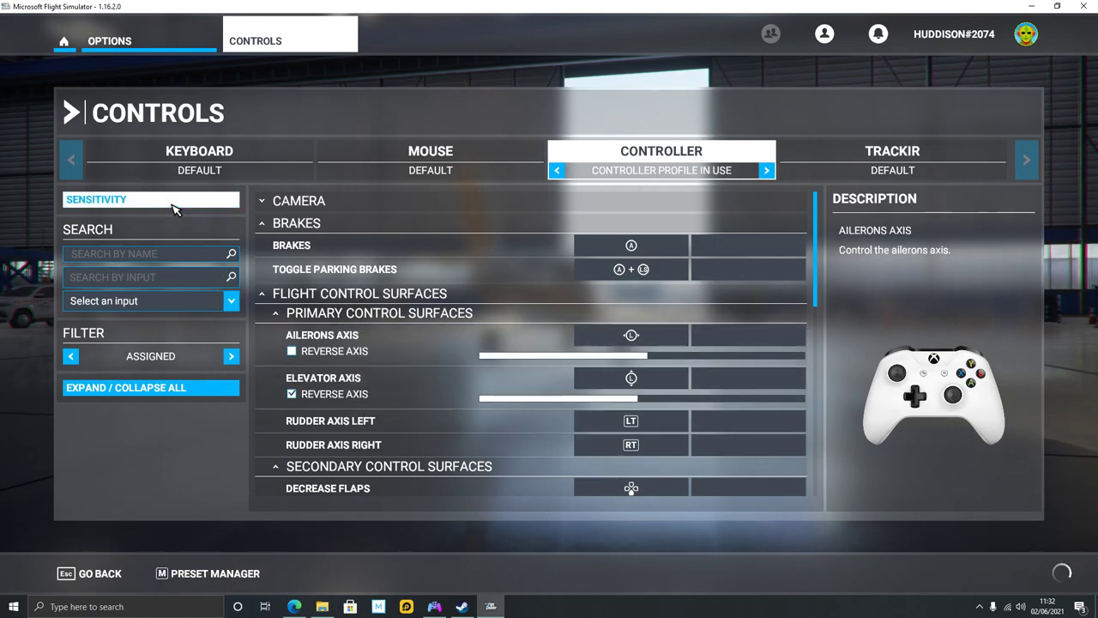
# Reopen the sensitivity settings of CONTROLLER PROFILE IN USE and review the curves of all sticks and triggers.
pyautogui.press('s')
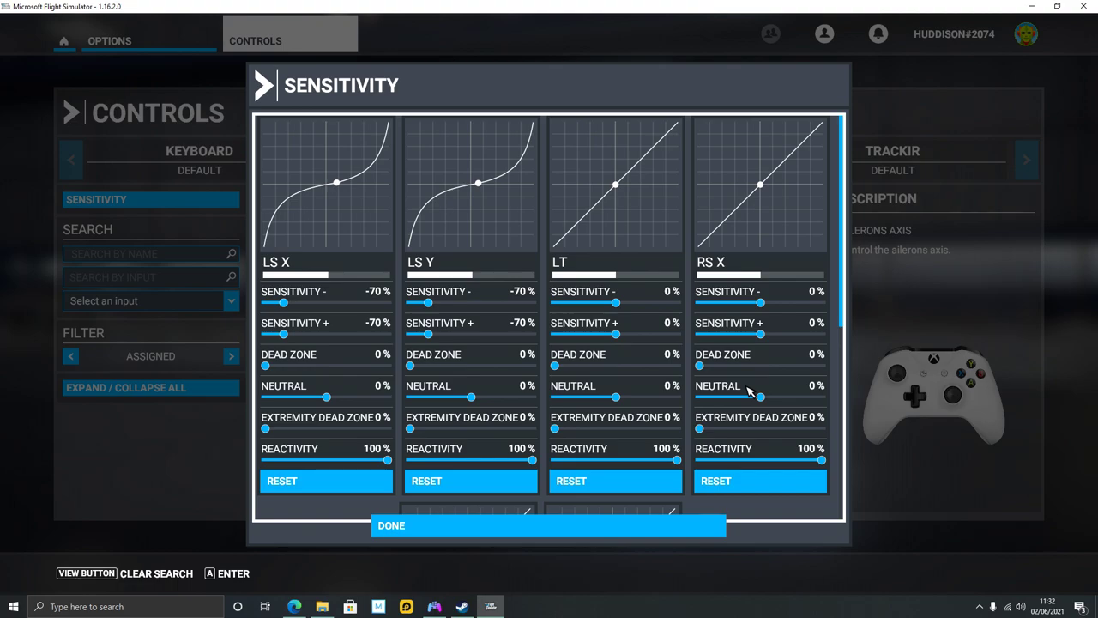
pyautogui.scroll(-5, 748, 390)
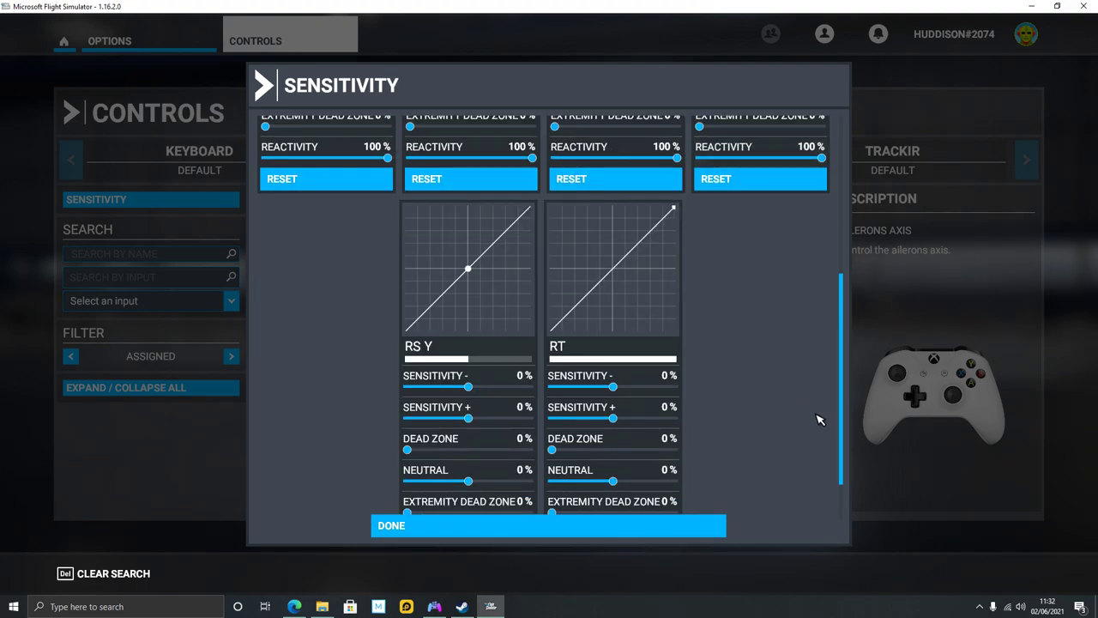
pyautogui.scroll(4, 816, 394)
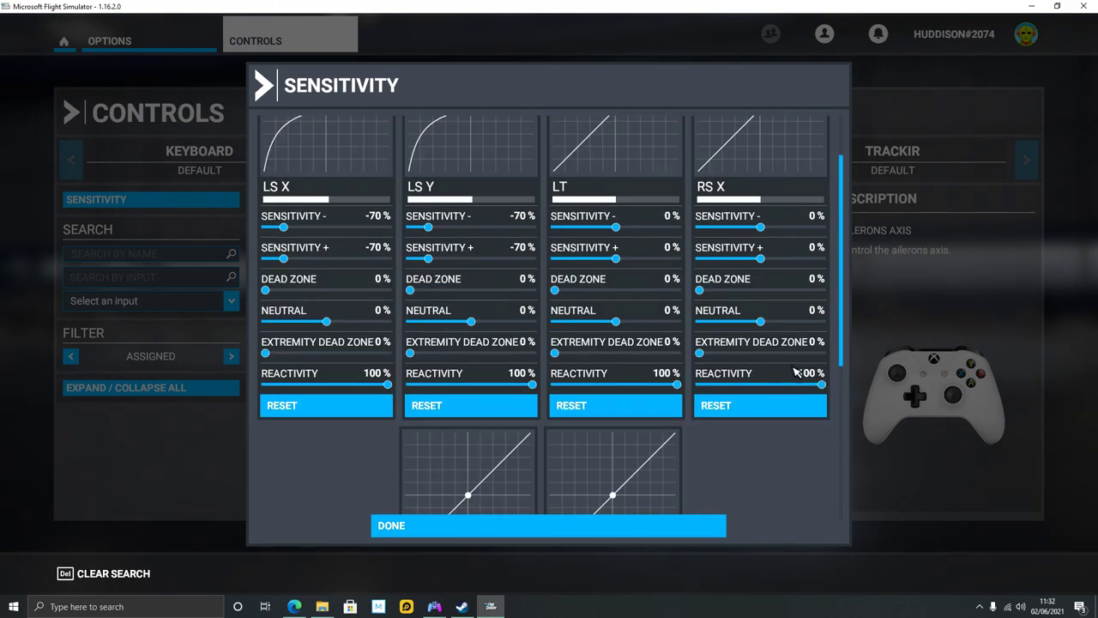
# Try a negative LT sensitivity of -42 % in CONTROLLER PROFILE IN USE, then close the sensitivity settings.
pyautogui.moveTo(598, 231); pyautogui.dragTo(595, 245)
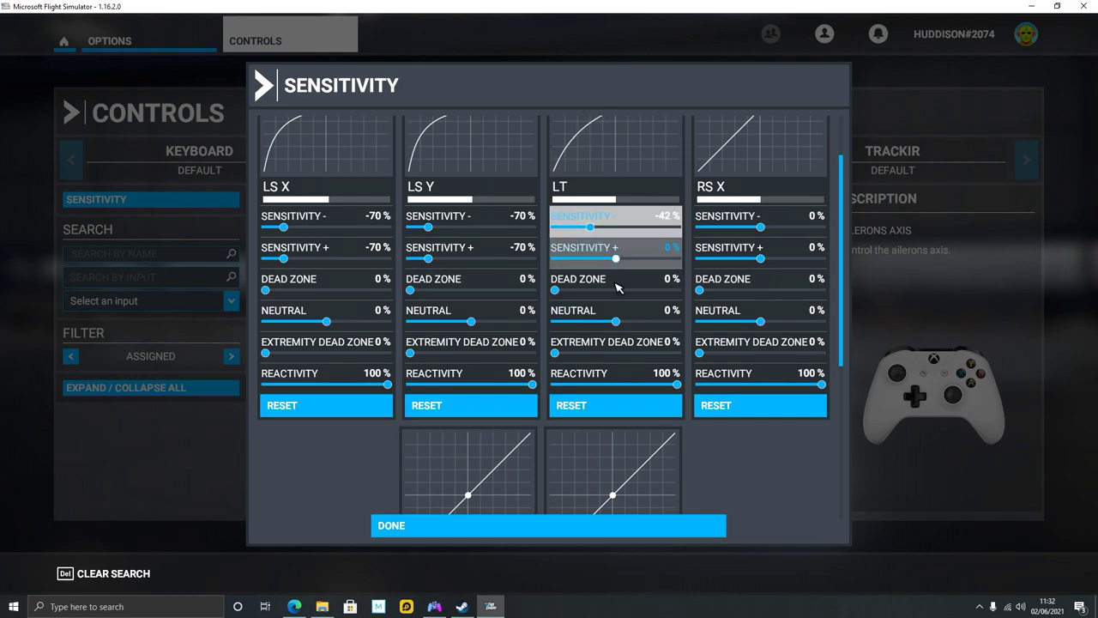
pyautogui.click(549, 525)
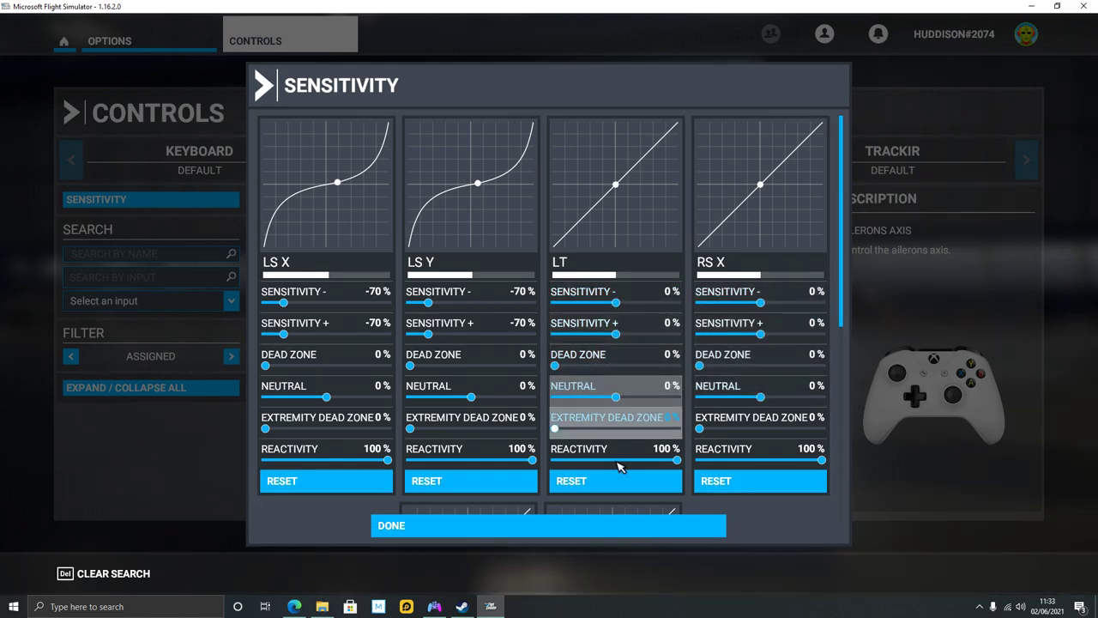
pyautogui.click(535, 520)
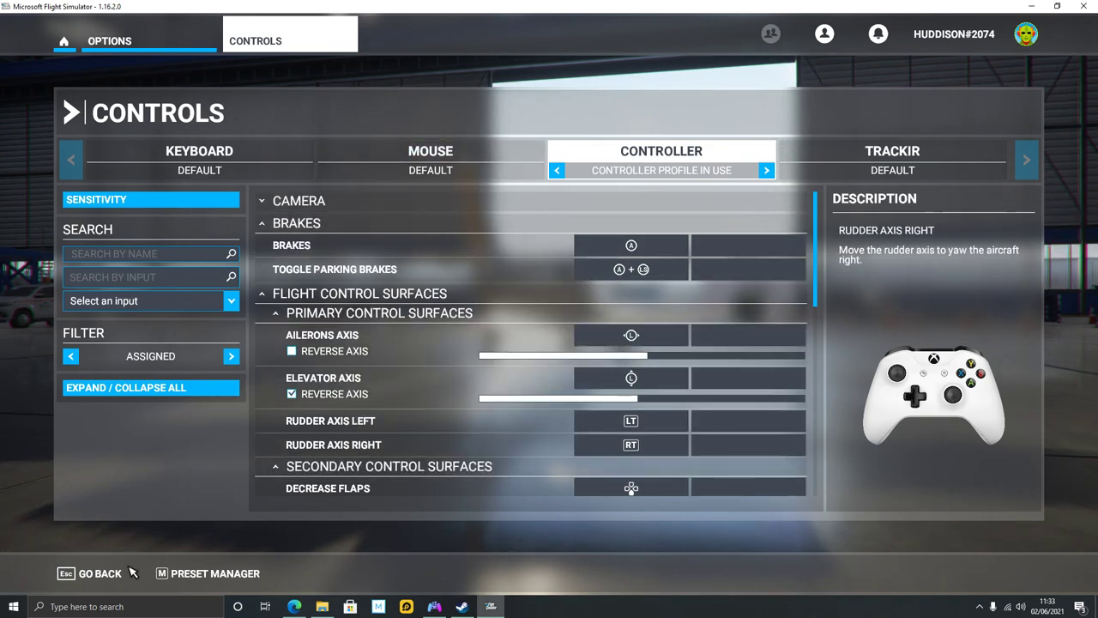
# Review the CONTROLLER PROFILE IN USE bindings for the primary, secondary and trimming control surfaces, then leave the controls settings.
pyautogui.scroll(-3, 463, 414)
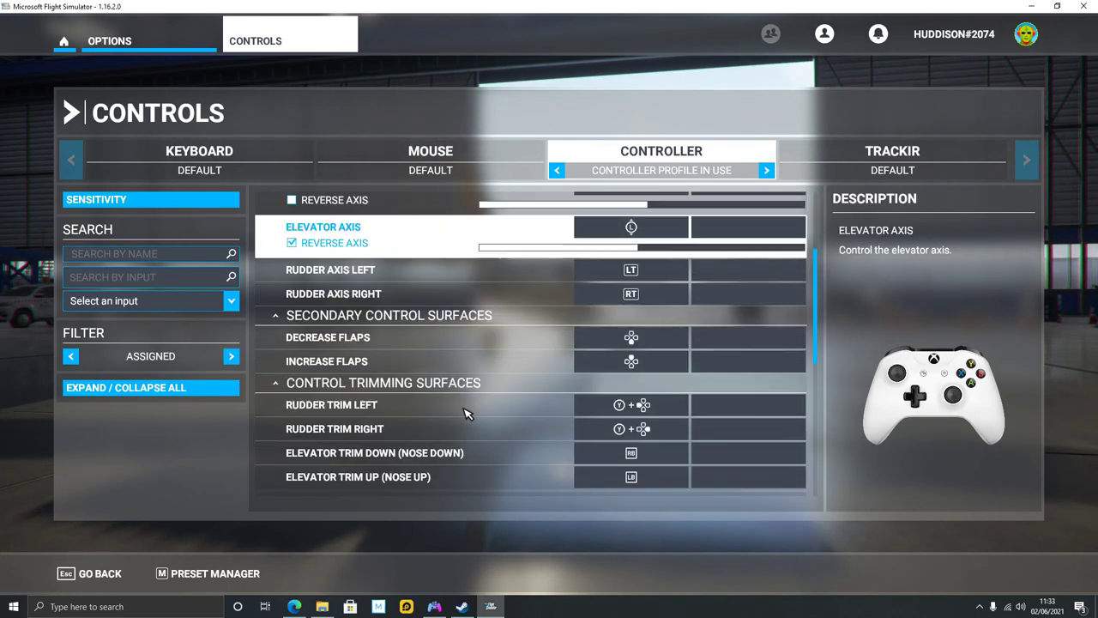
pyautogui.scroll(-2, 392, 412)
pyautogui.scroll(5, 466, 481)
pyautogui.scroll(-3, 385, 417)
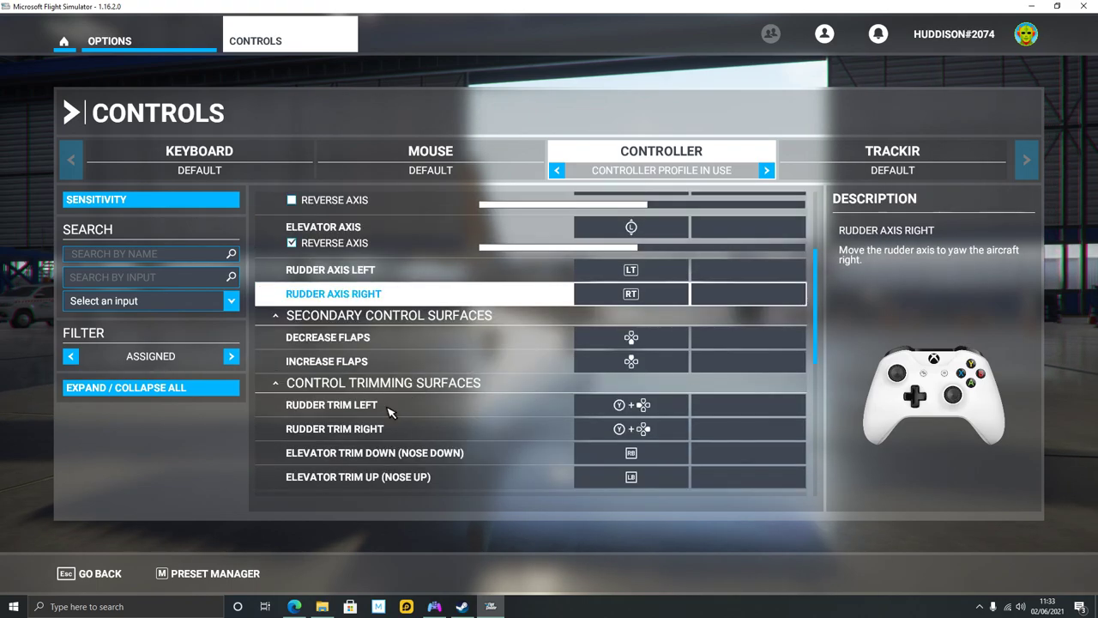
pyautogui.click(100, 573)
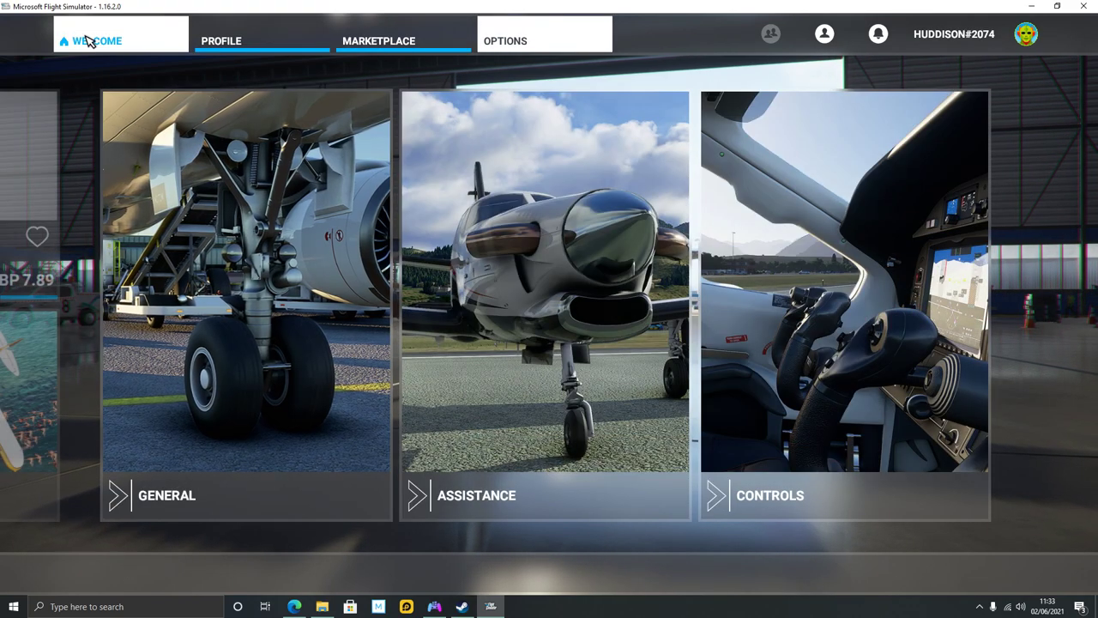
# Open the world map from the welcome page, set EGLC London City as the departure airport and start the flight.
pyautogui.click(89, 41)
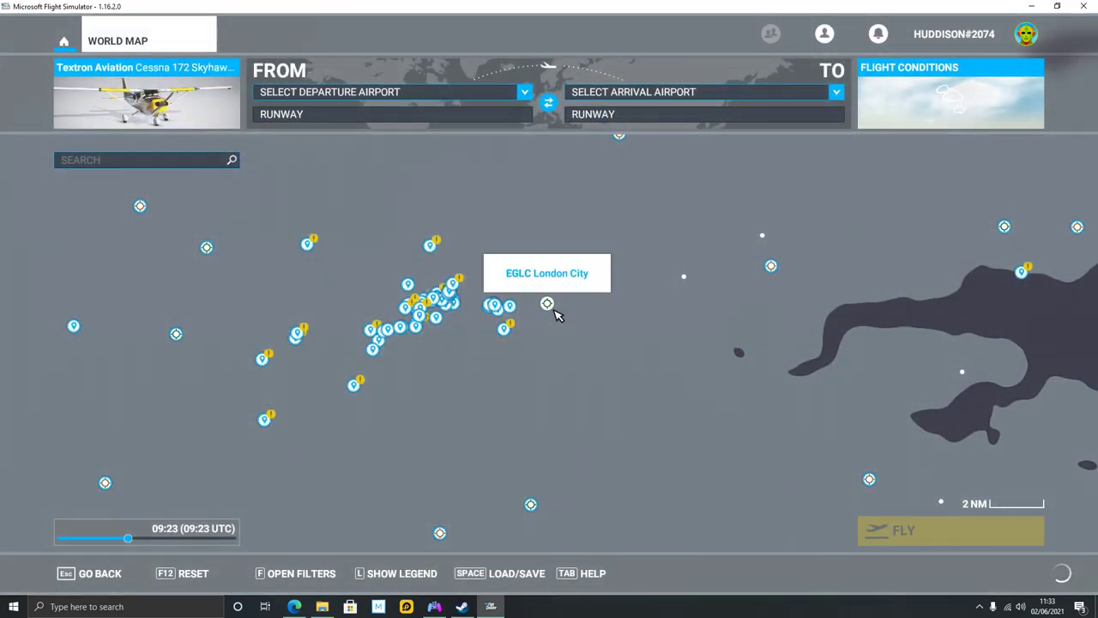
pyautogui.click(547, 304)
pyautogui.click(603, 322)
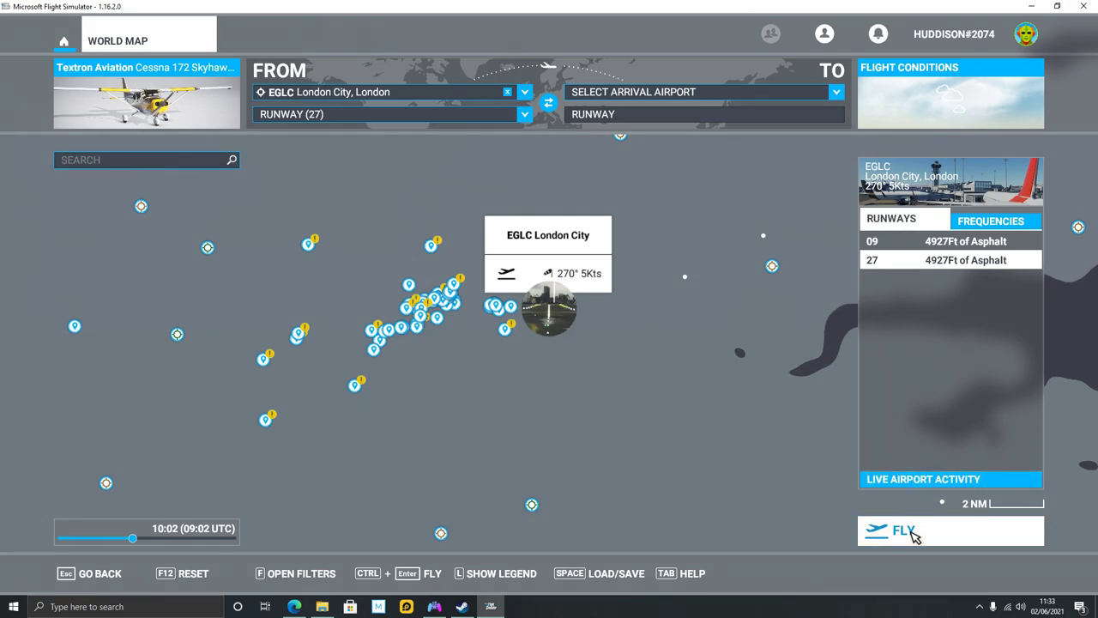
pyautogui.click(904, 532)
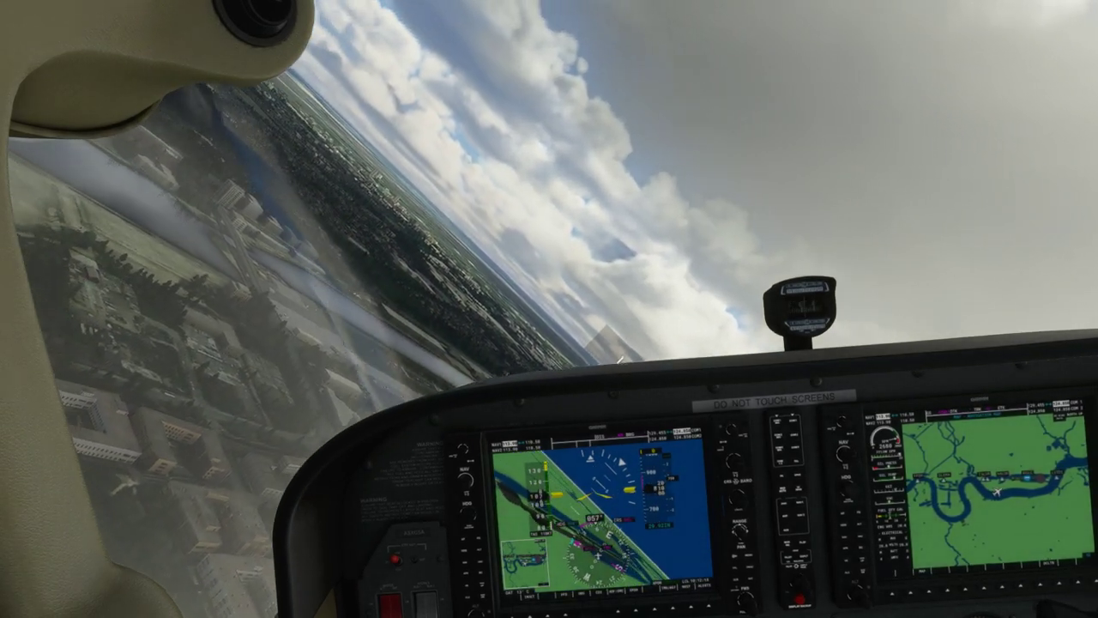
# View the flying Cessna from the external camera, then return to the cockpit view.
pyautogui.press('End')
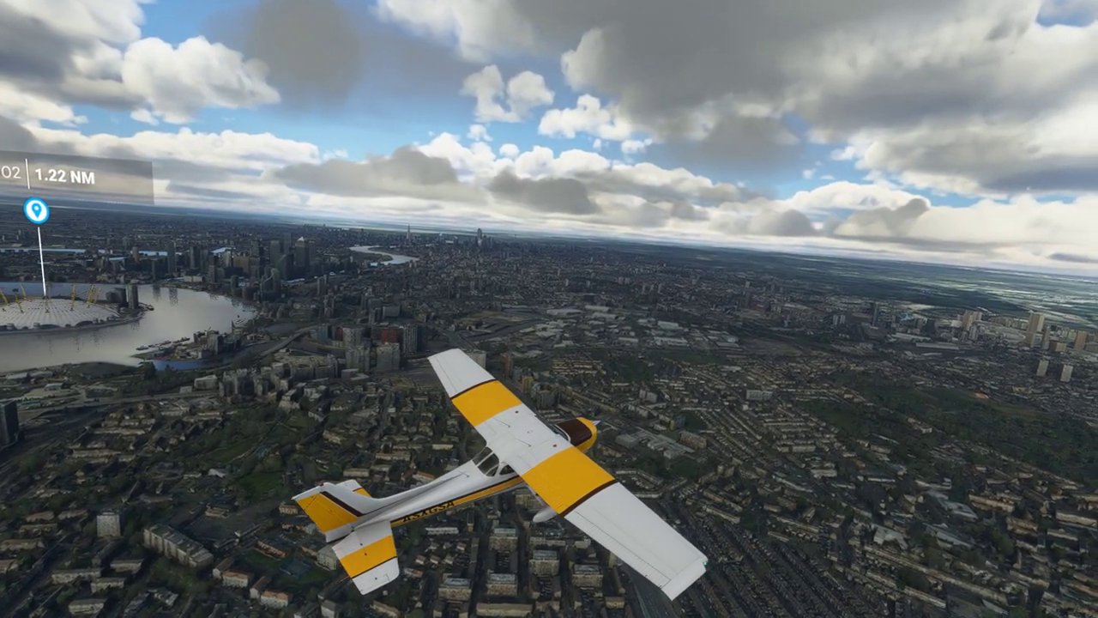
pyautogui.press('End')
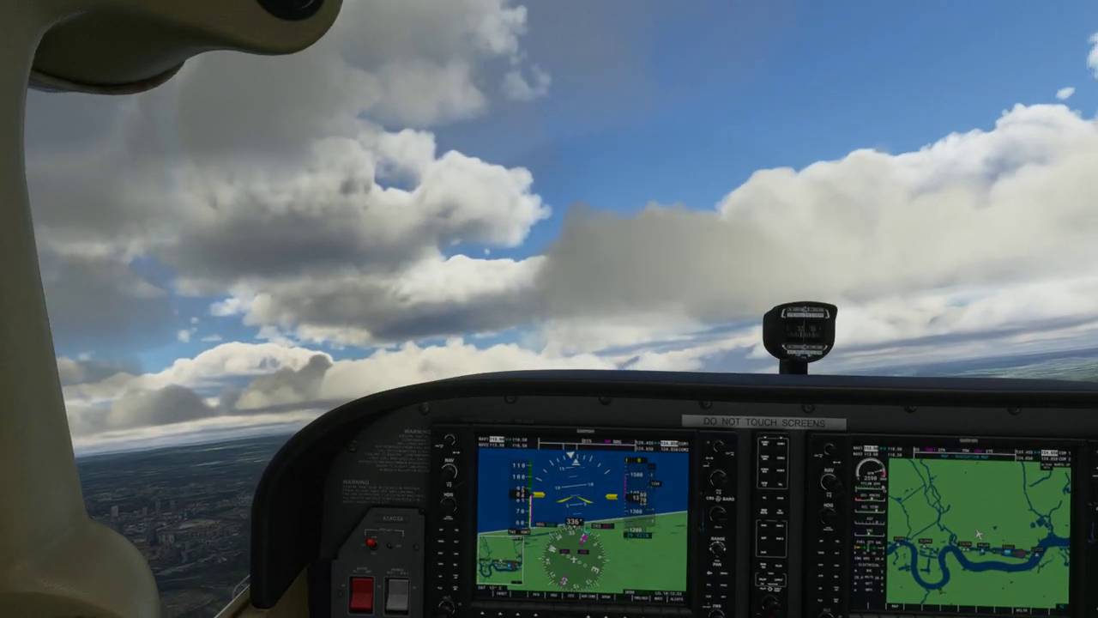